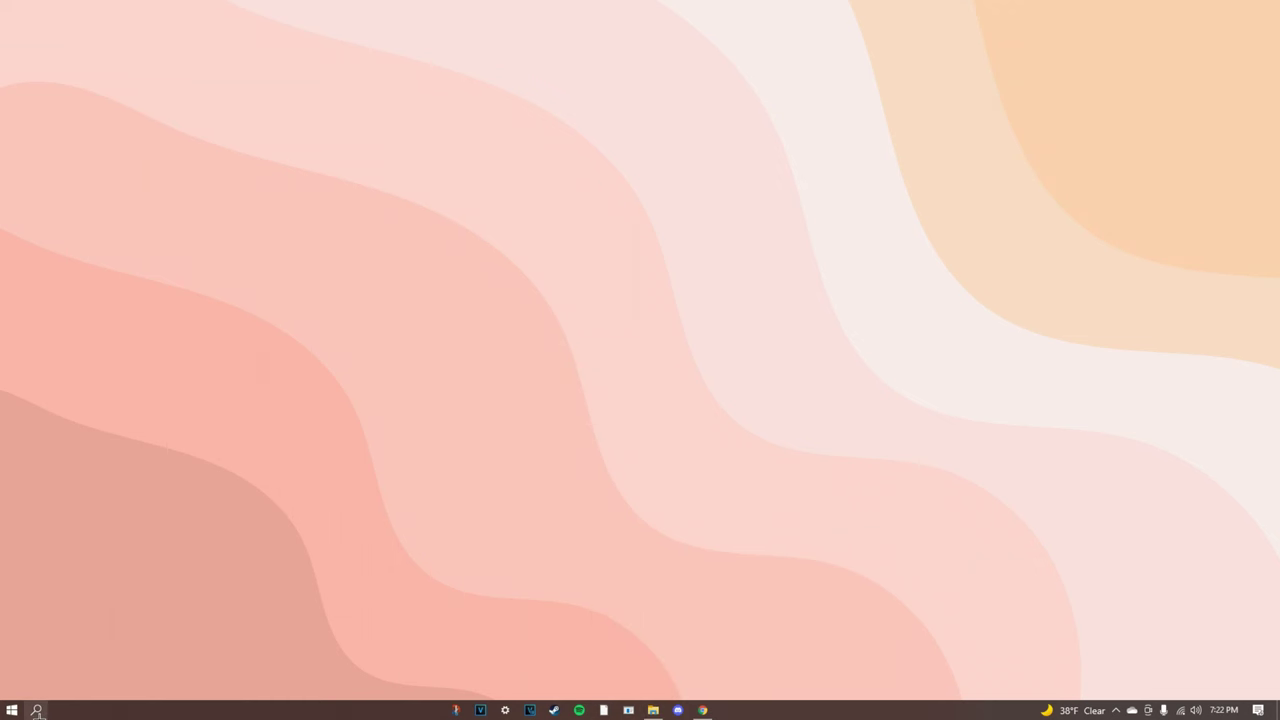
Open Performance Options from This PC's Properties in File Explorer, via Advanced system settings.
{"action": "left_click", "coordinate": [37, 710]}
{"action": "type", "text": "file"}
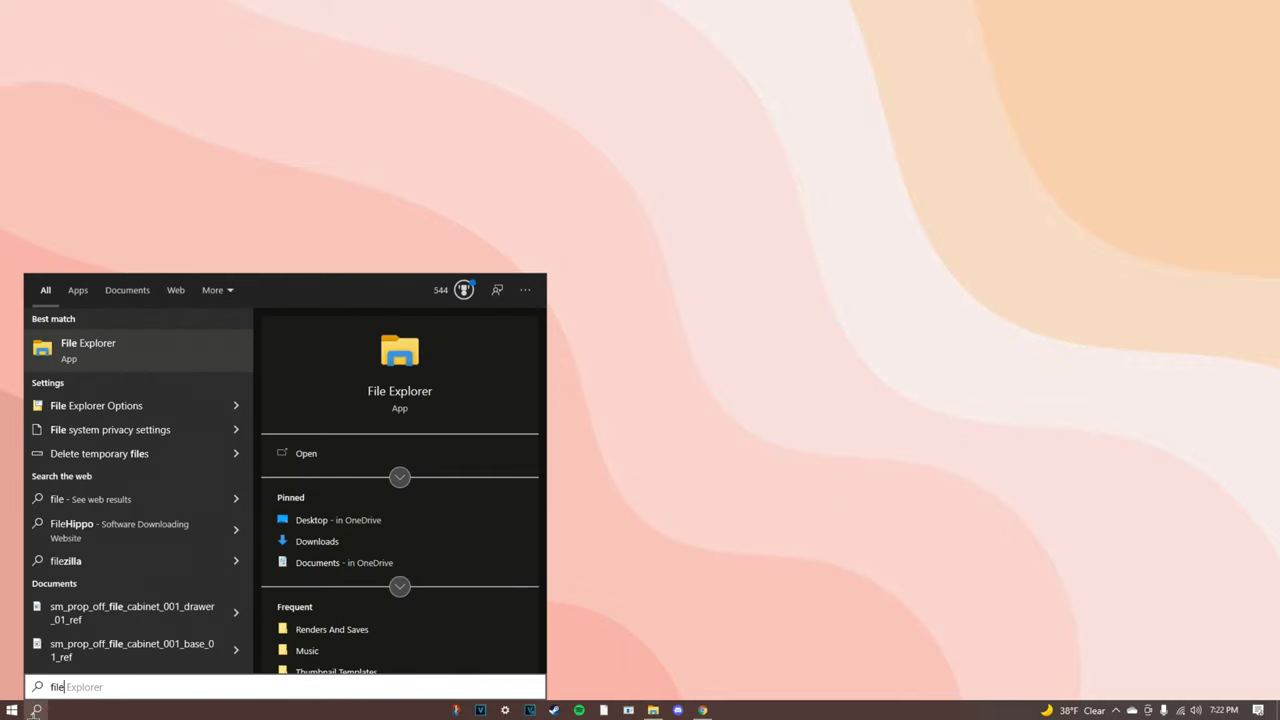
{"action": "left_click", "coordinate": [310, 454]}
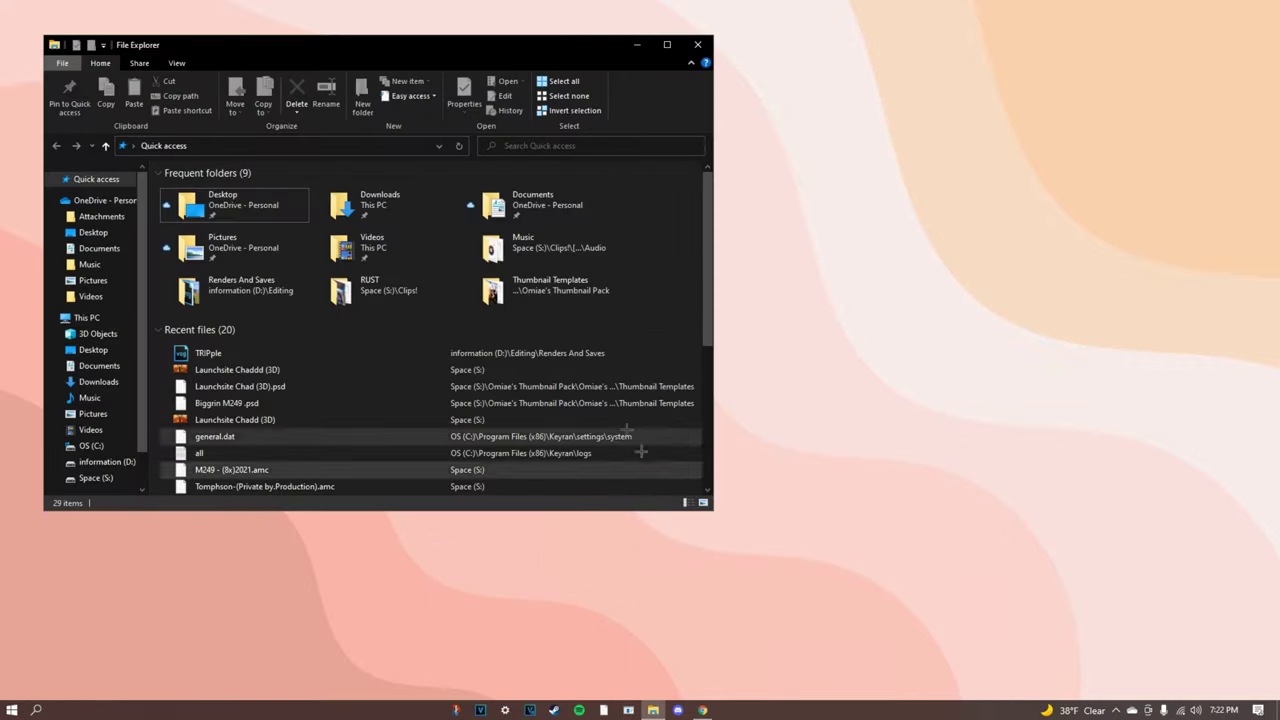
{"action": "right_click", "coordinate": [87, 318]}
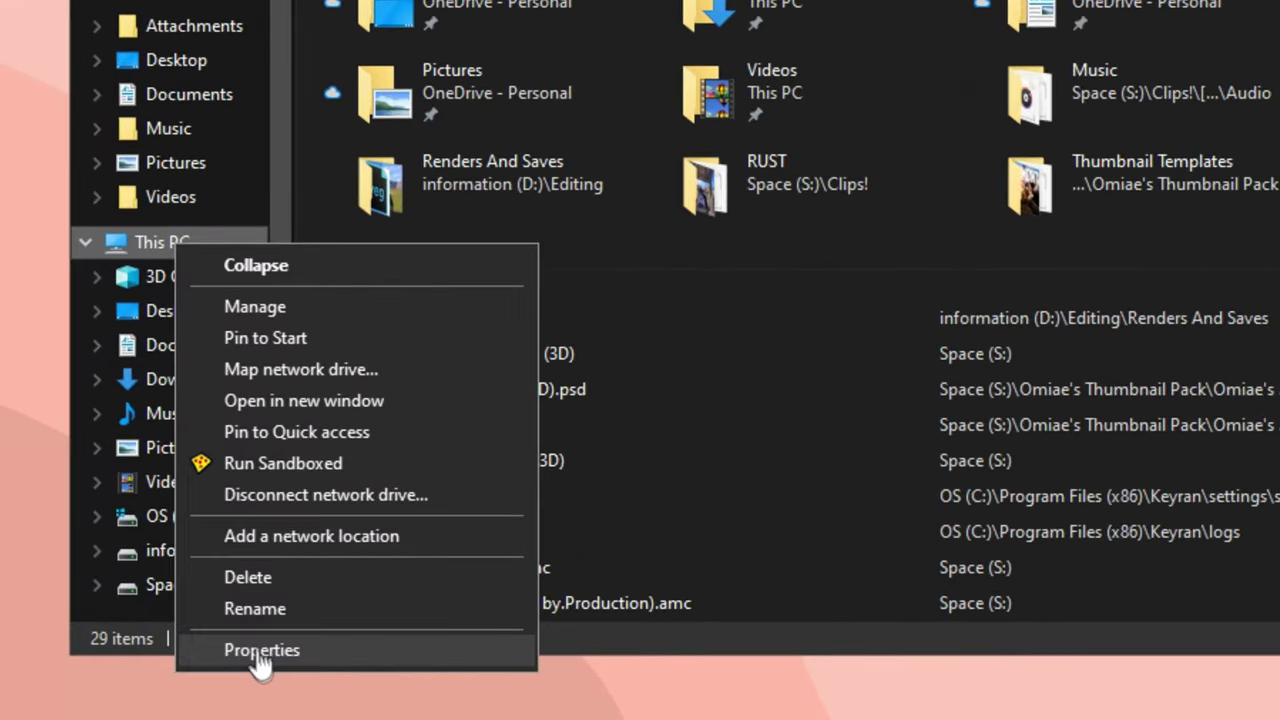
{"action": "left_click", "coordinate": [238, 622]}
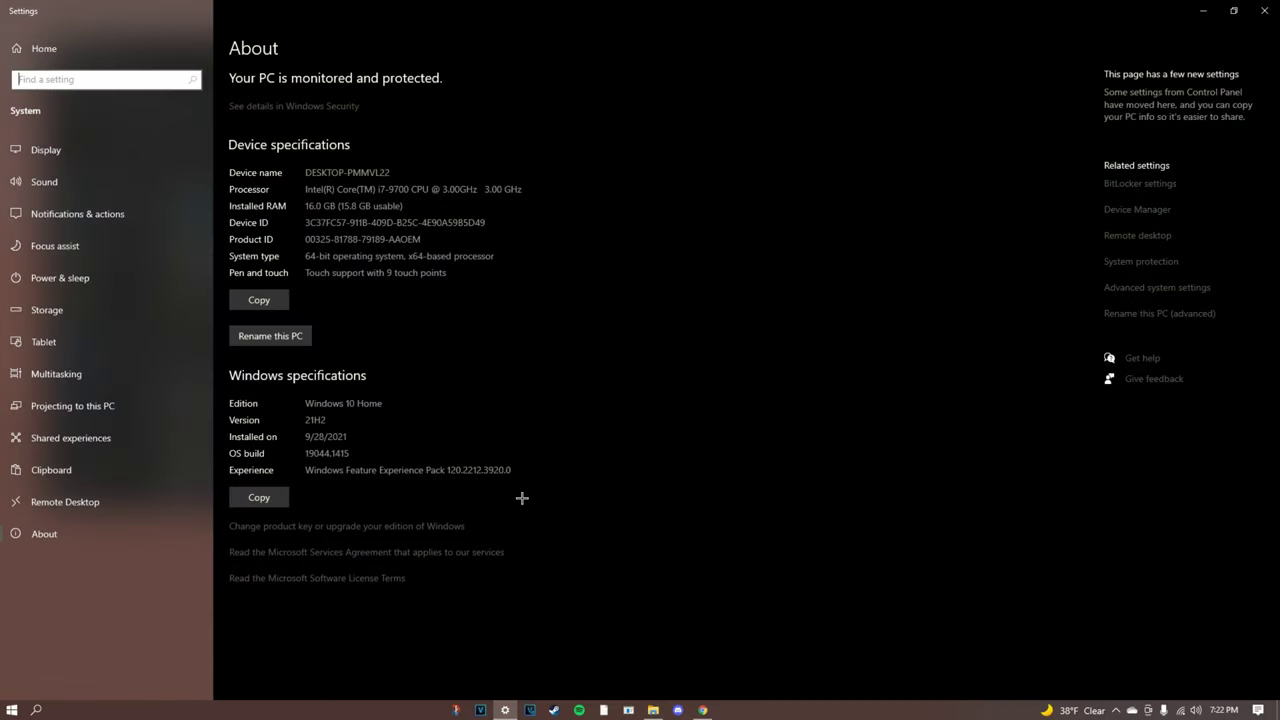
{"action": "left_click", "coordinate": [1175, 293]}
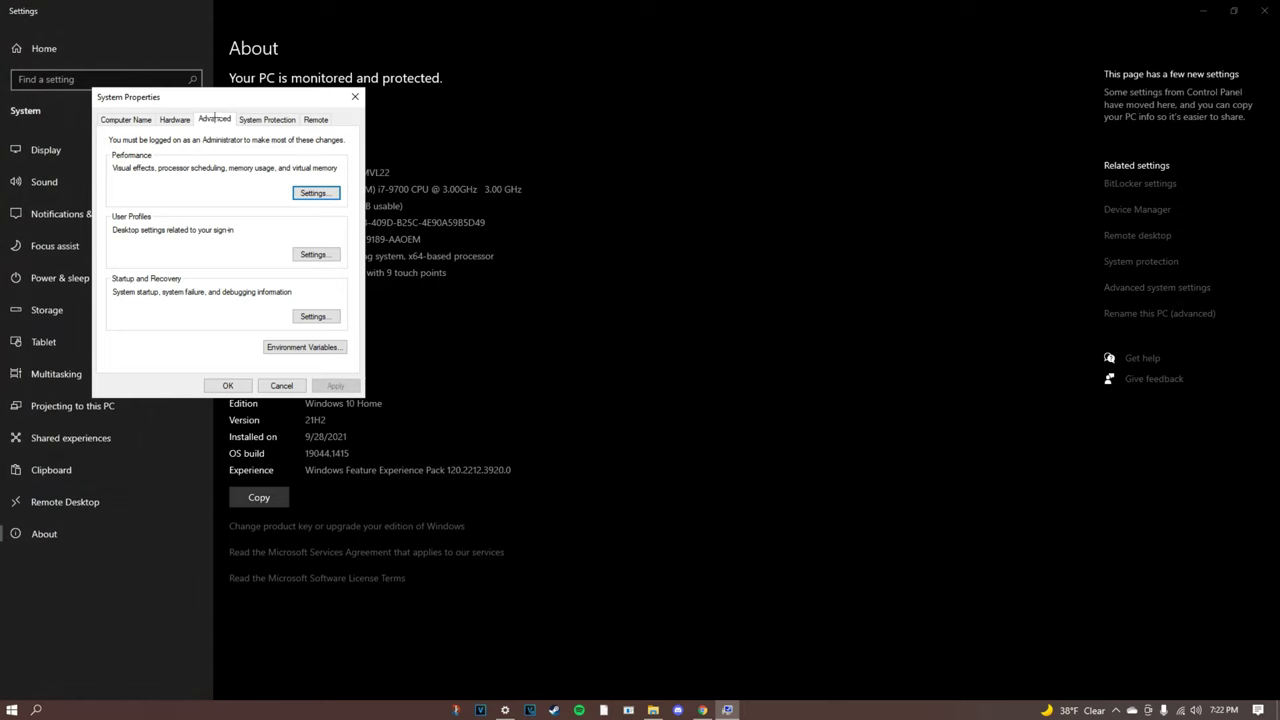
{"action": "left_click_drag", "start_coordinate": [114, 124], "coordinate": [338, 116]}
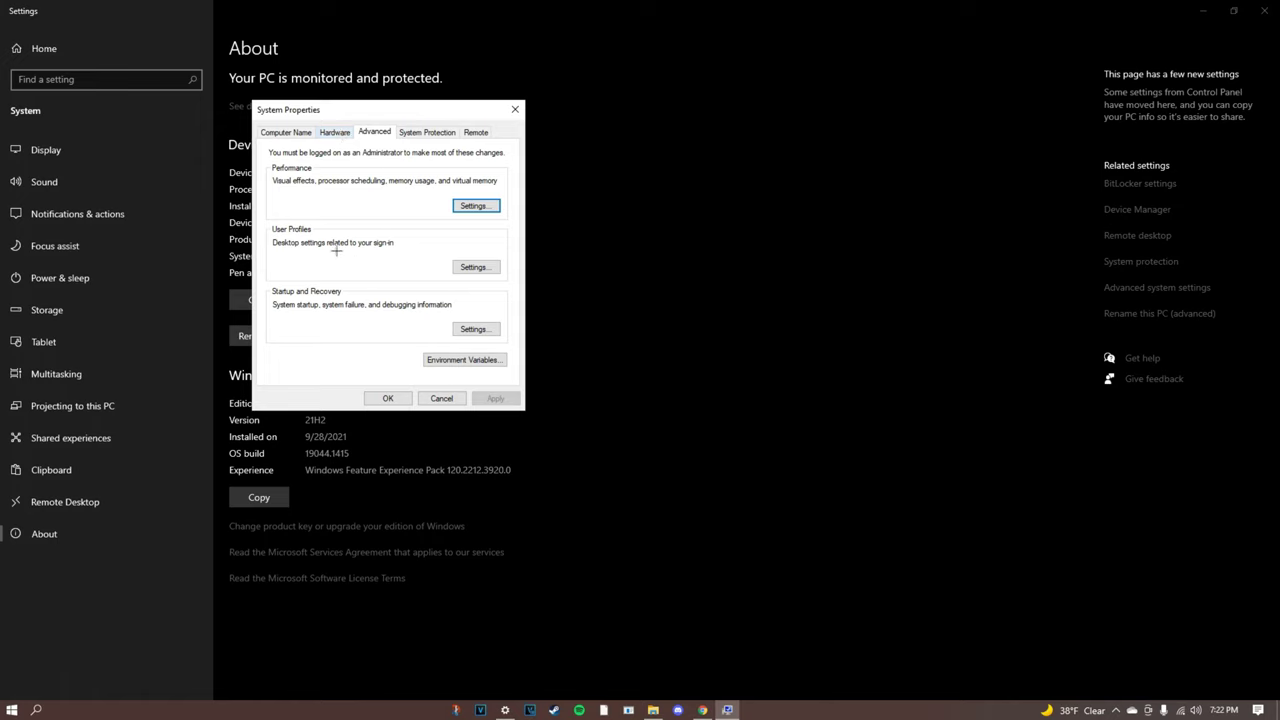
{"action": "left_click", "coordinate": [476, 205]}
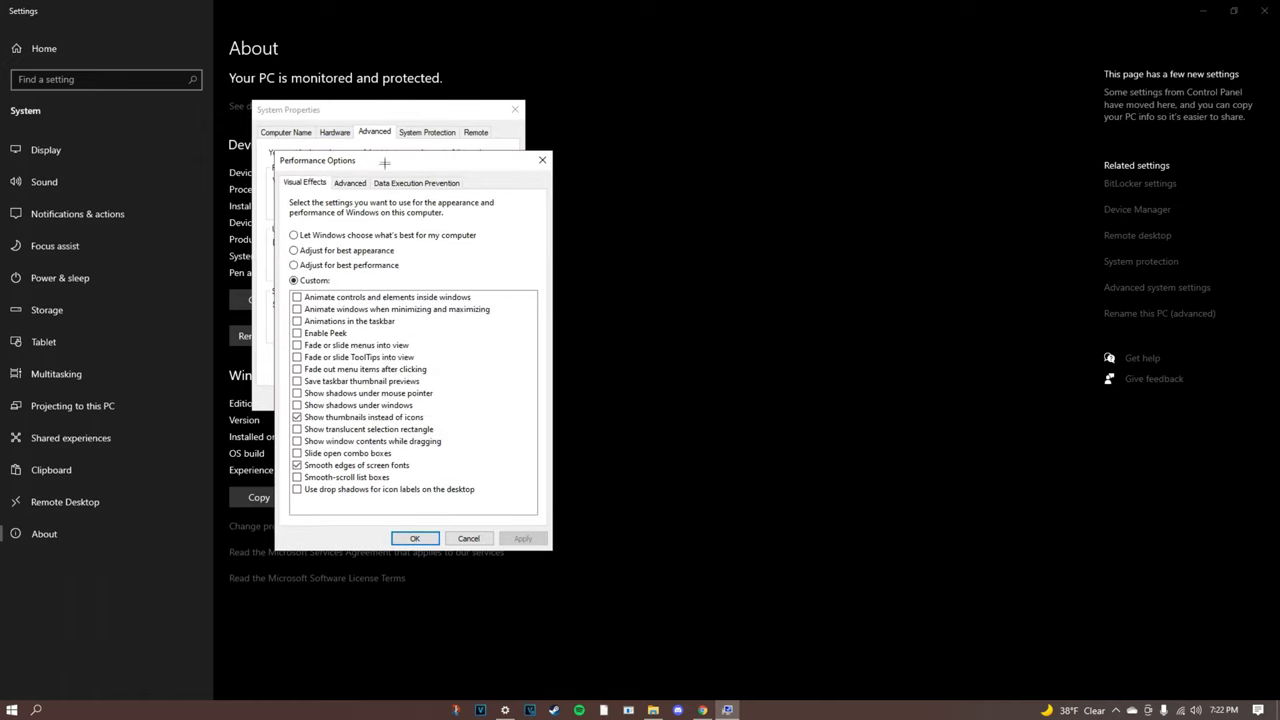
Review the visual effects in Performance Options, then start a Windows search for Control Panel.
{"action": "left_click_drag", "start_coordinate": [385, 160], "coordinate": [341, 102]}
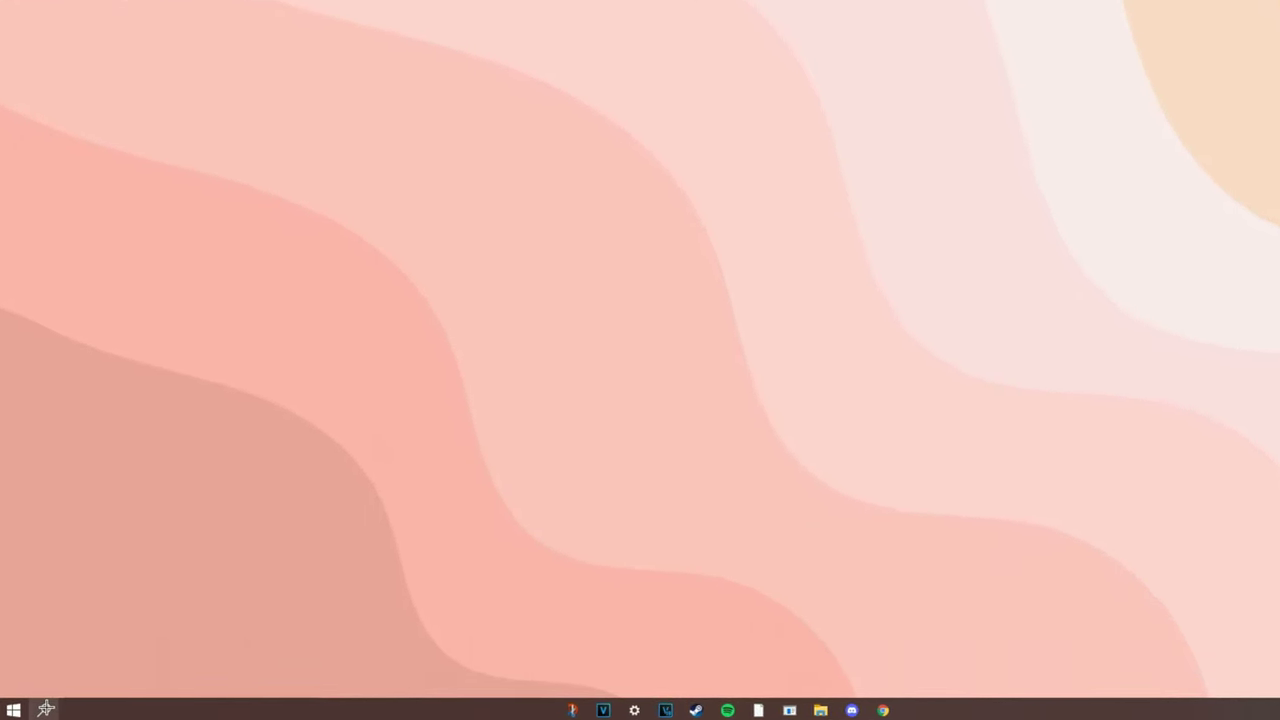
{"action": "left_click", "coordinate": [46, 709]}
Confirm High performance is the active plan in Control Panel's Power Options, then return to the desktop.
{"action": "type", "text": "c"}
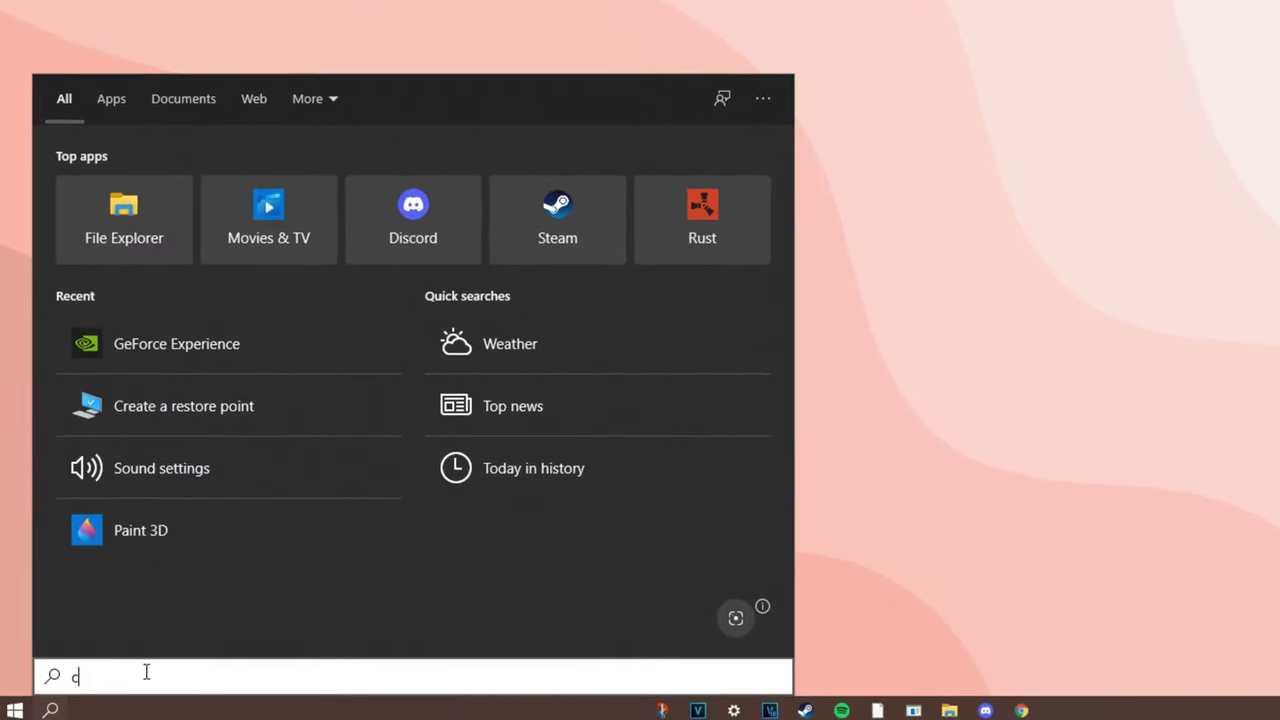
{"action": "type", "text": "ontro"}
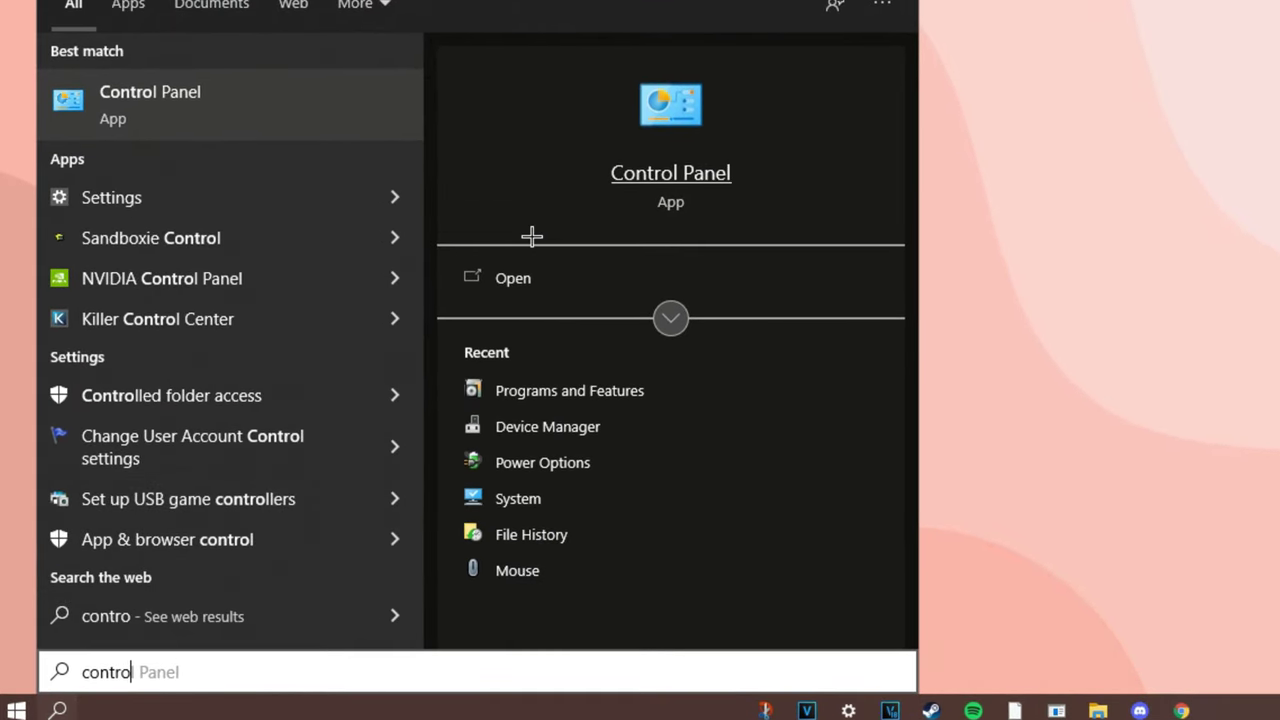
{"action": "type", "text": "l"}
{"action": "left_click", "coordinate": [521, 277]}
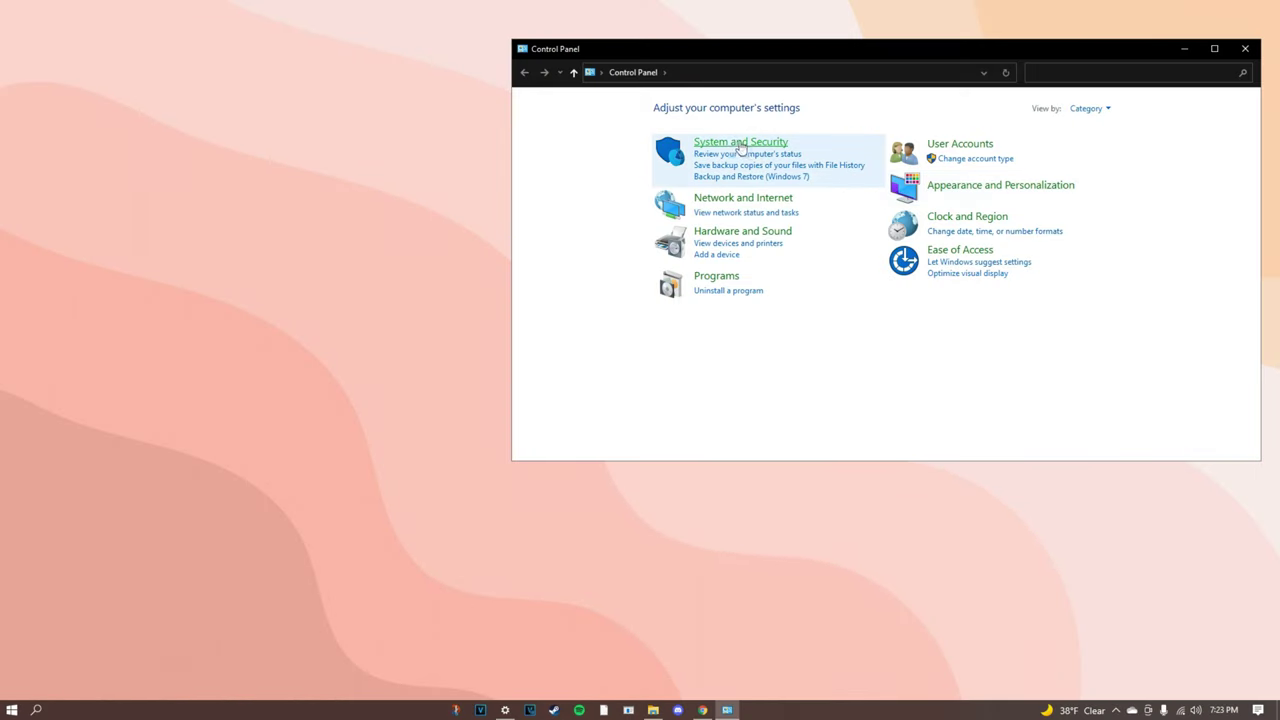
{"action": "left_click", "coordinate": [737, 143]}
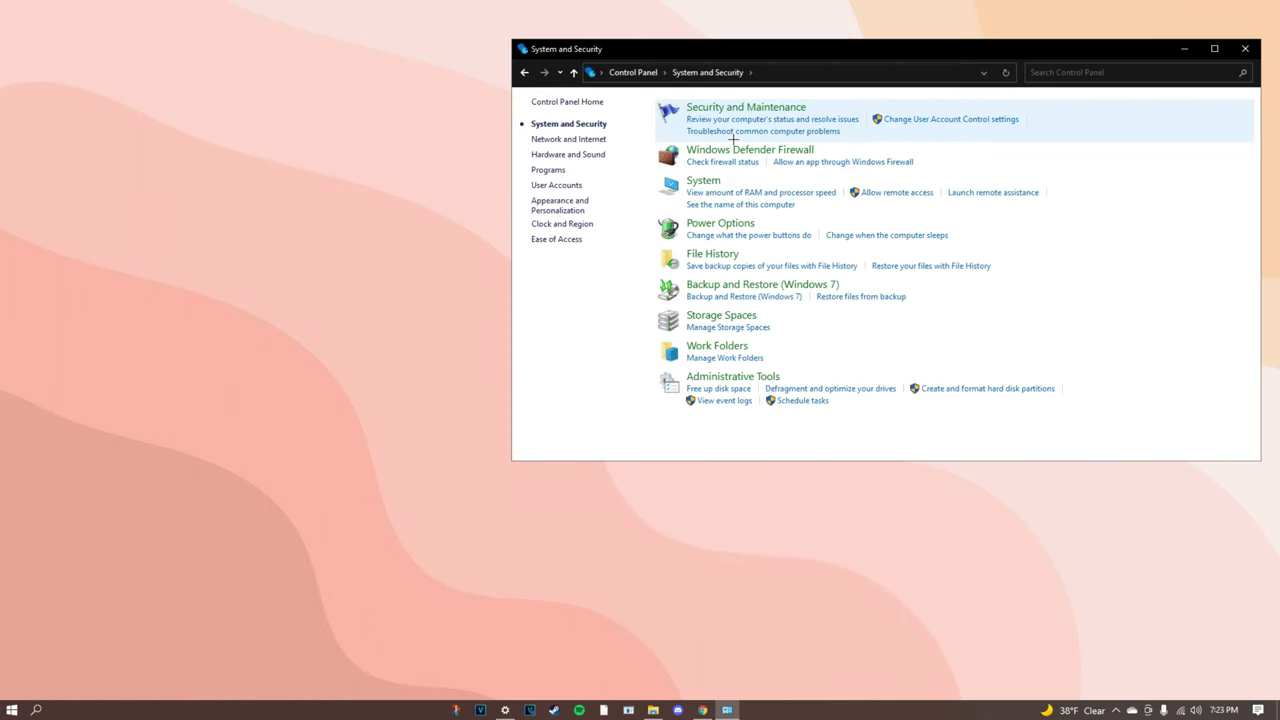
{"action": "left_click", "coordinate": [720, 224]}
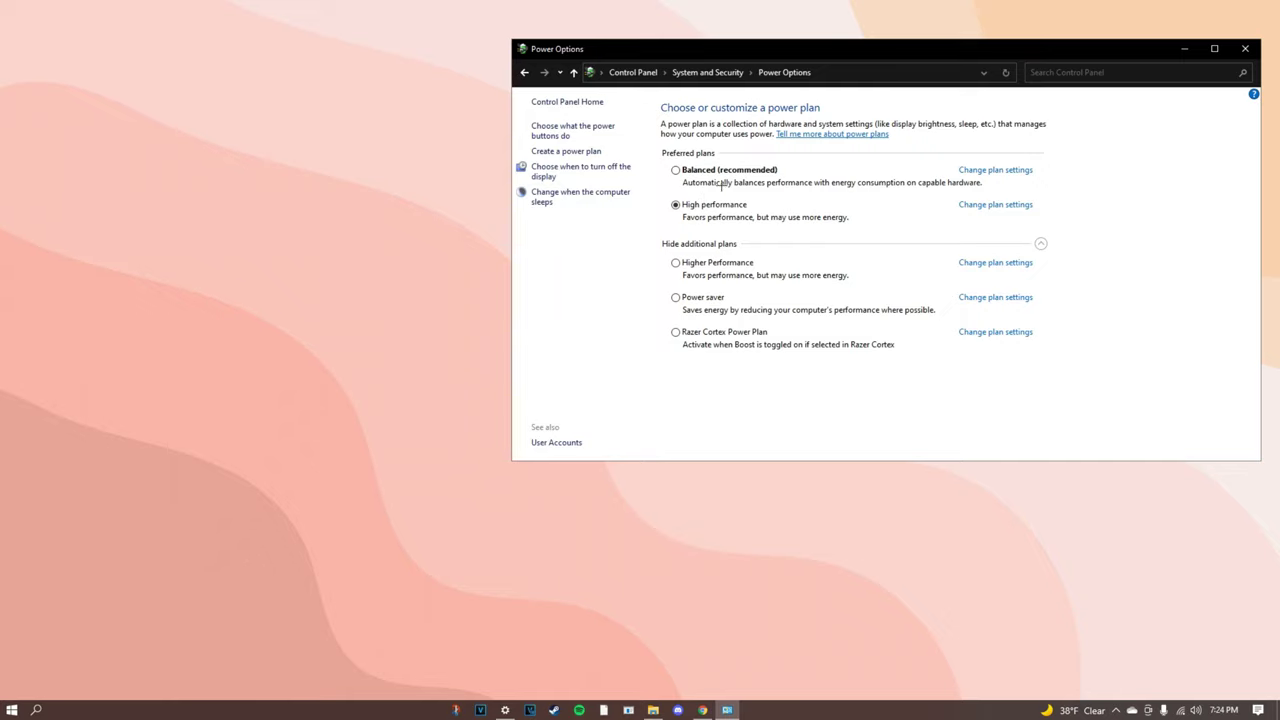
{"action": "key", "text": "super+d"}
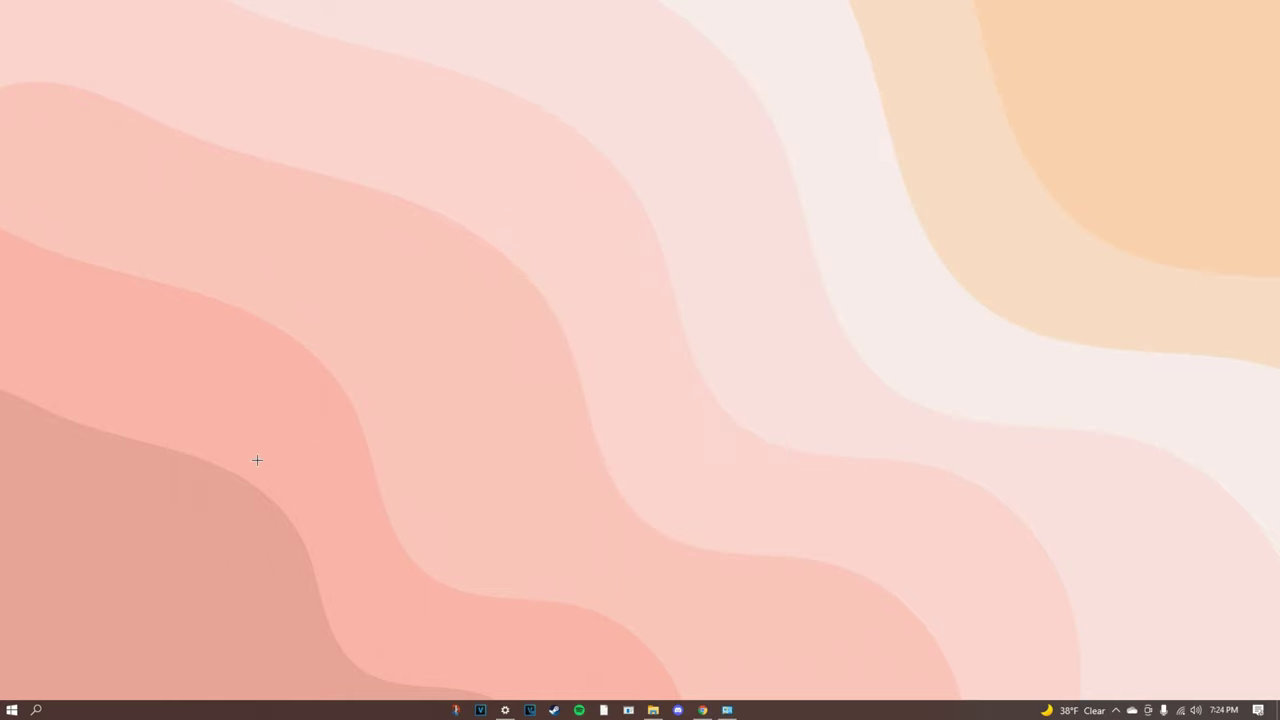
Launch the Settings app from a Windows search for 'settings'.
{"action": "left_click", "coordinate": [36, 709]}
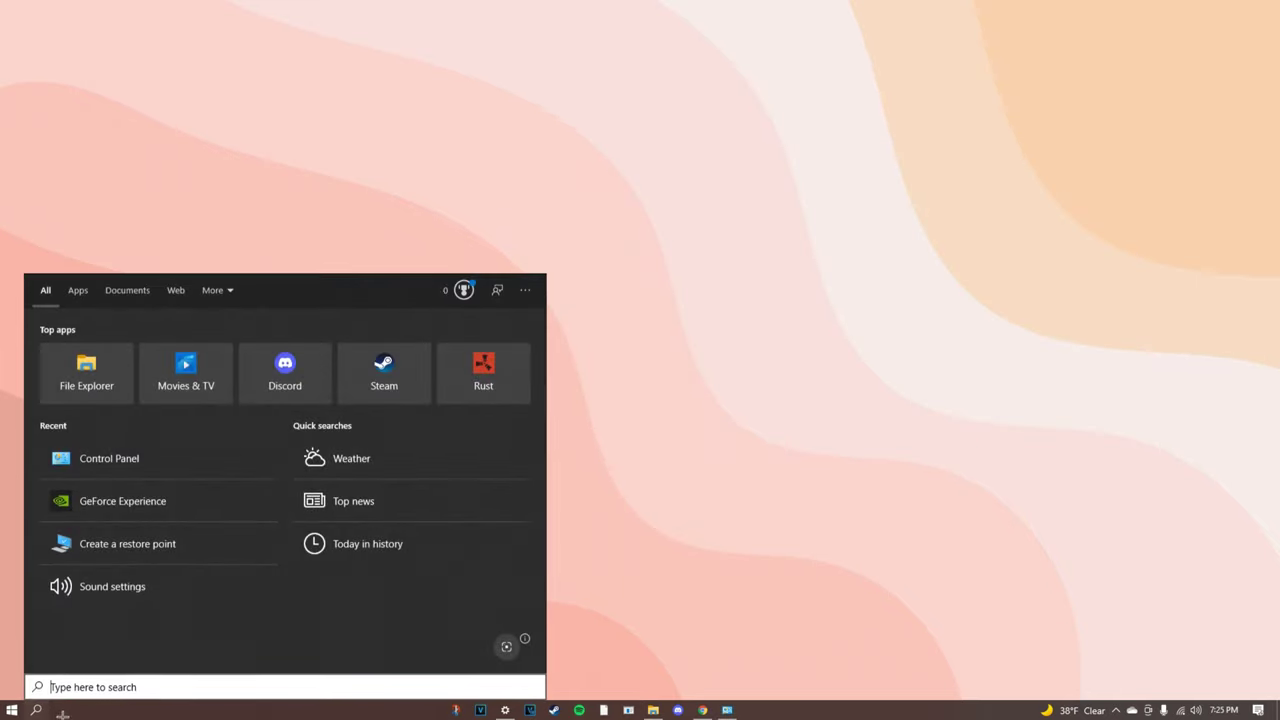
{"action": "type", "text": "settings"}
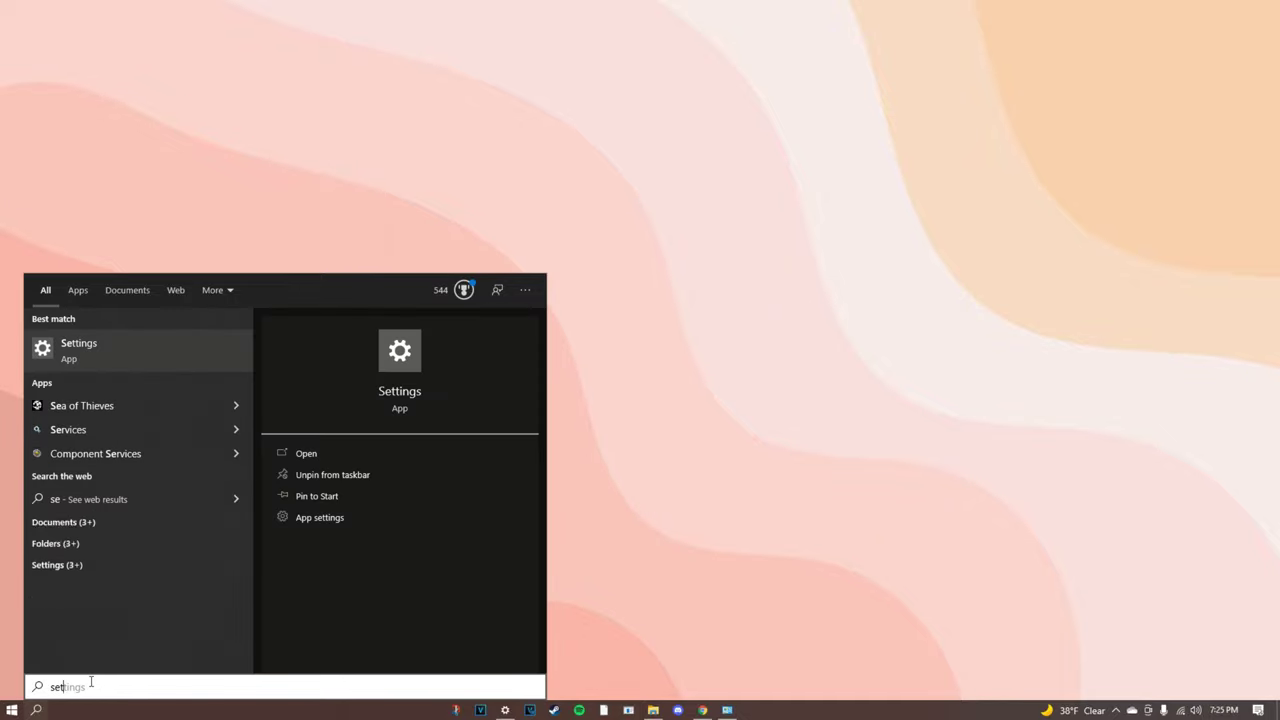
{"action": "key", "text": "Return"}
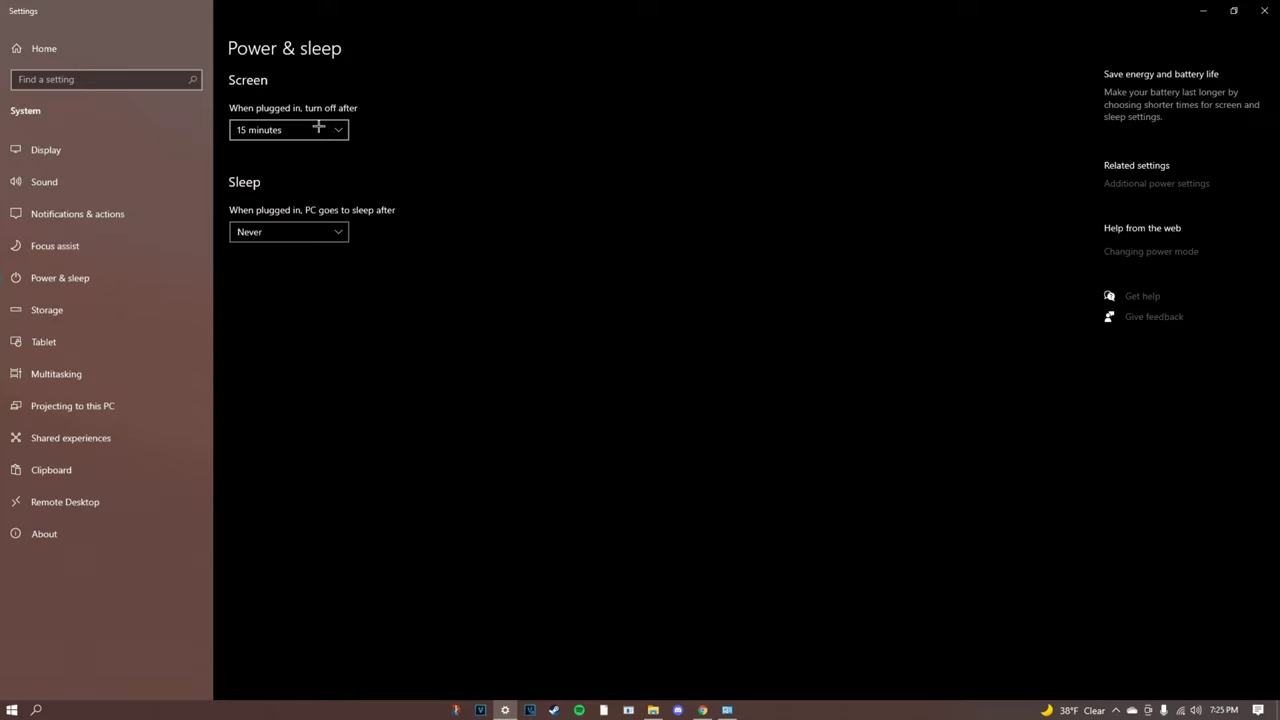
Keep the screen turning off after 15 minutes in Power & sleep.
{"action": "left_click", "coordinate": [297, 126]}
{"action": "left_click", "coordinate": [256, 130]}
{"action": "left_click", "coordinate": [312, 140]}
{"action": "left_click", "coordinate": [250, 130]}
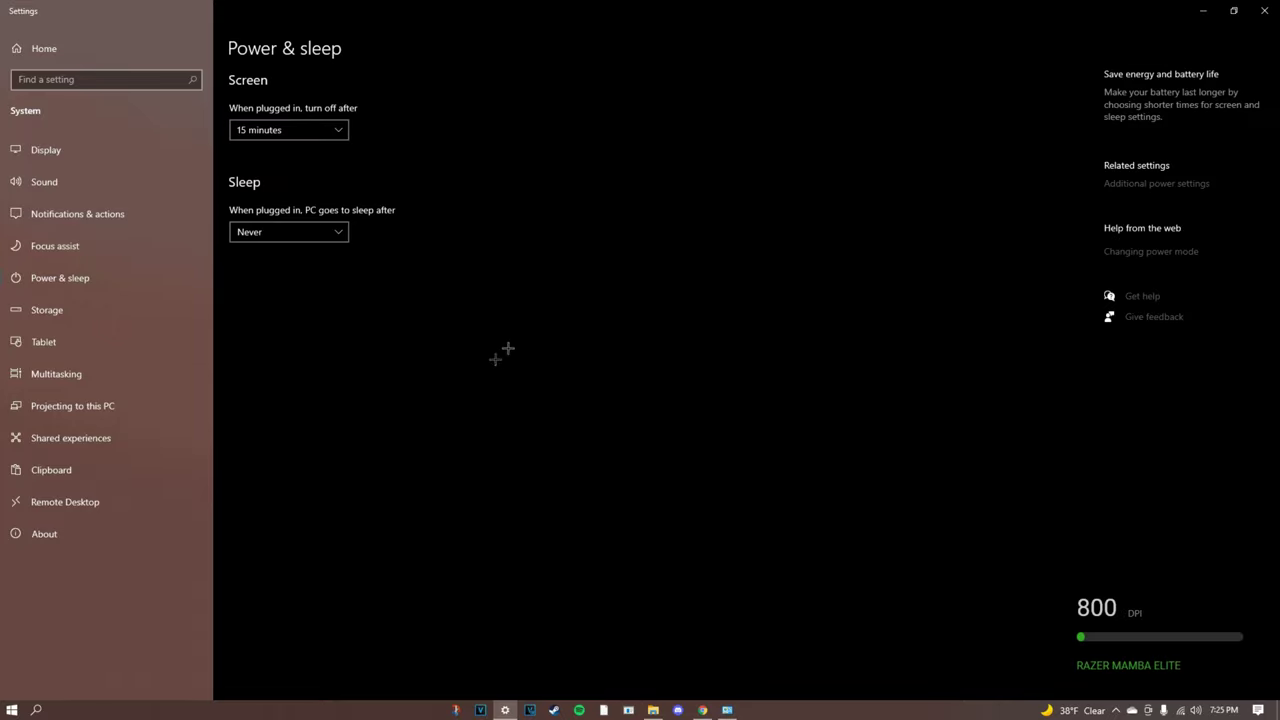
{"action": "left_click", "coordinate": [43, 341]}
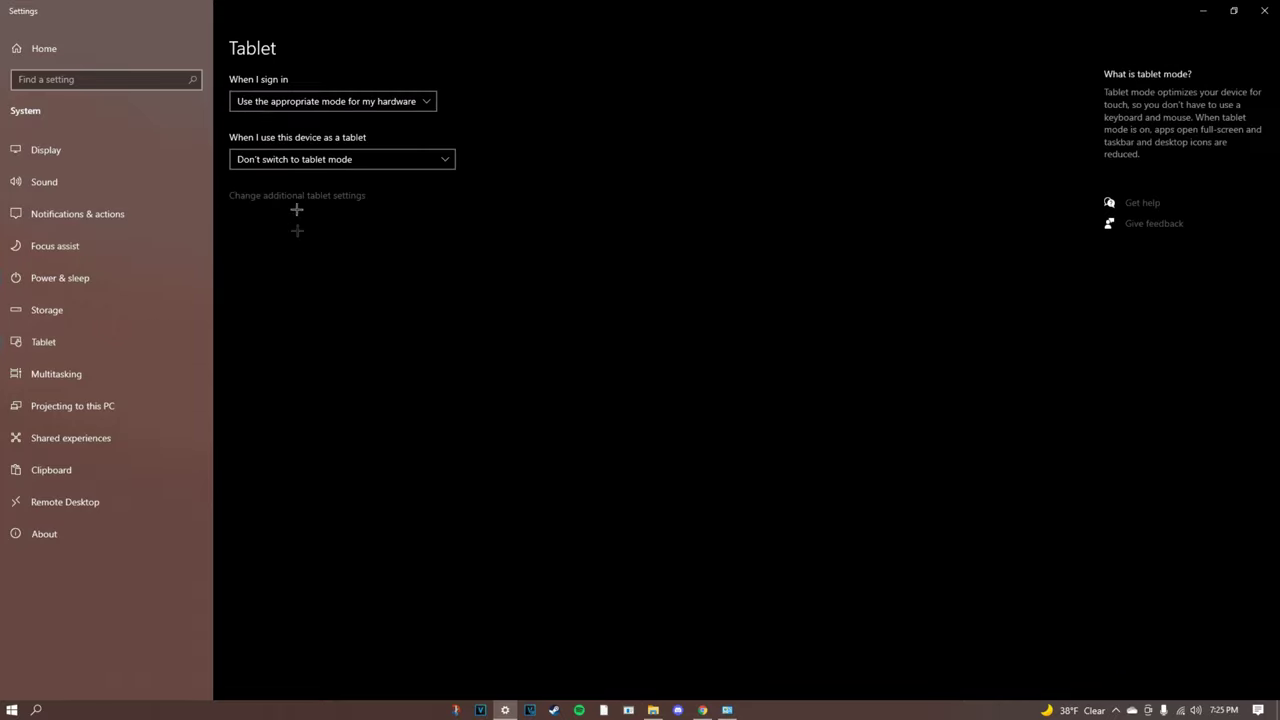
Set sign-in to never use tablet mode; turn off app notifications, welcome experience, setup suggestions and tips.
{"action": "left_click", "coordinate": [290, 97]}
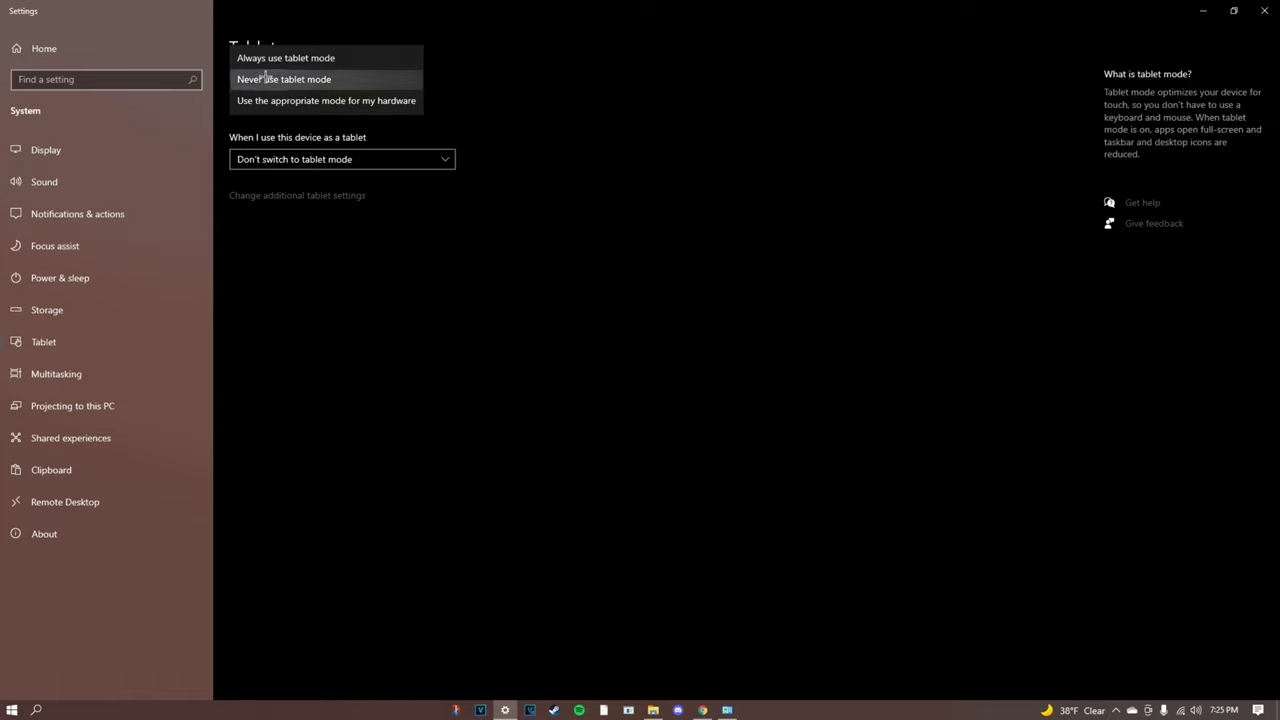
{"action": "left_click", "coordinate": [268, 79]}
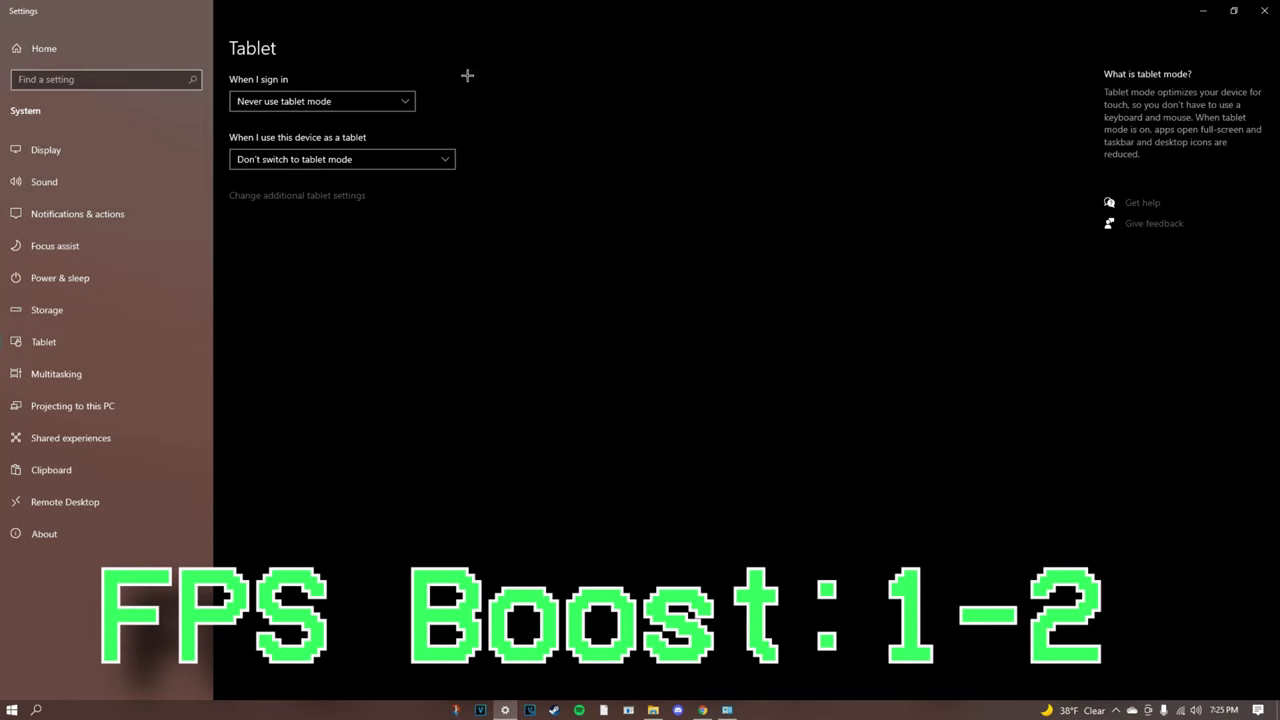
{"action": "left_click", "coordinate": [111, 213]}
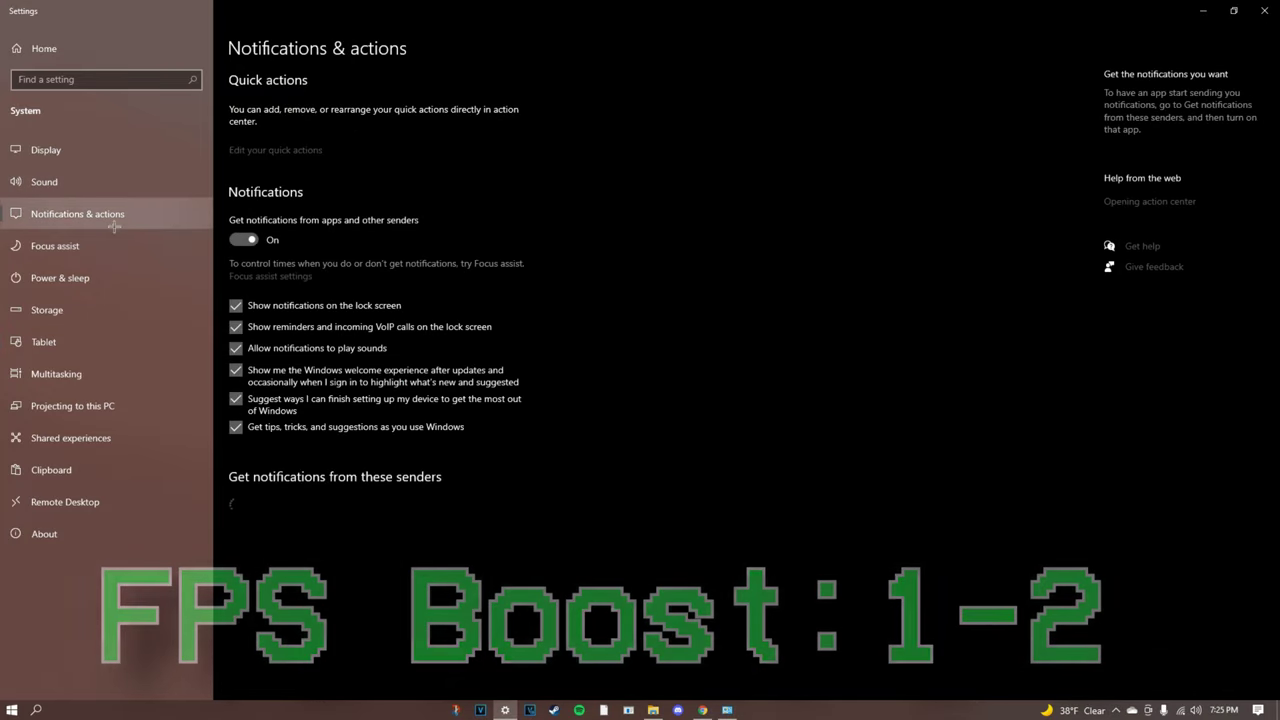
{"action": "left_click", "coordinate": [244, 239]}
{"action": "left_click", "coordinate": [236, 370]}
{"action": "left_click", "coordinate": [236, 398]}
{"action": "left_click", "coordinate": [236, 427]}
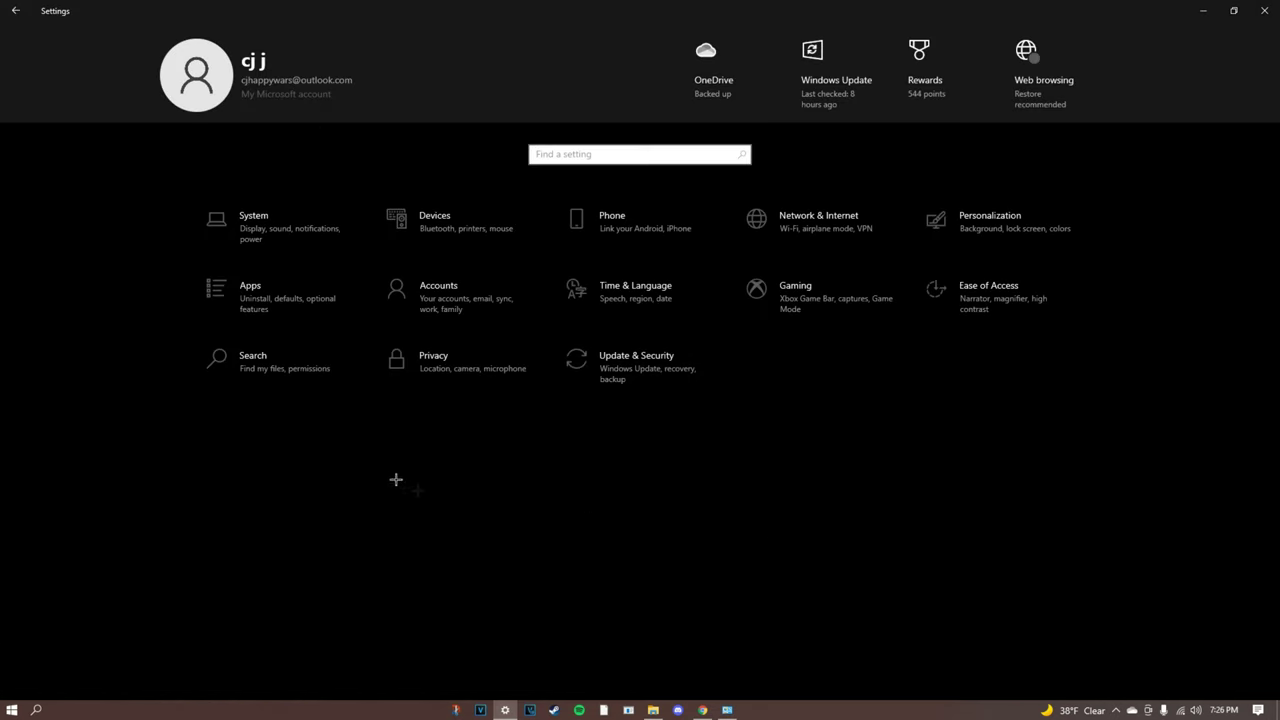
On the Apps Startup page, switch off unneeded startup apps and turn Steam back on.
{"action": "left_click", "coordinate": [286, 297]}
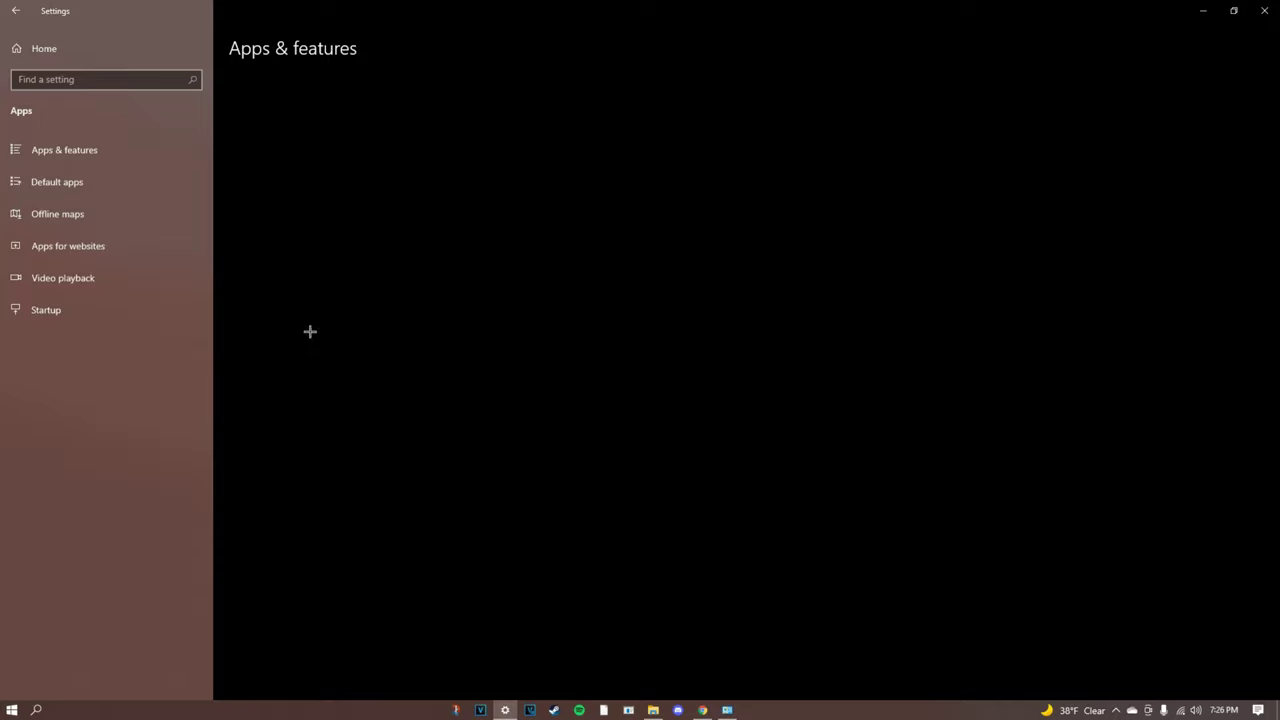
{"action": "left_click", "coordinate": [44, 311]}
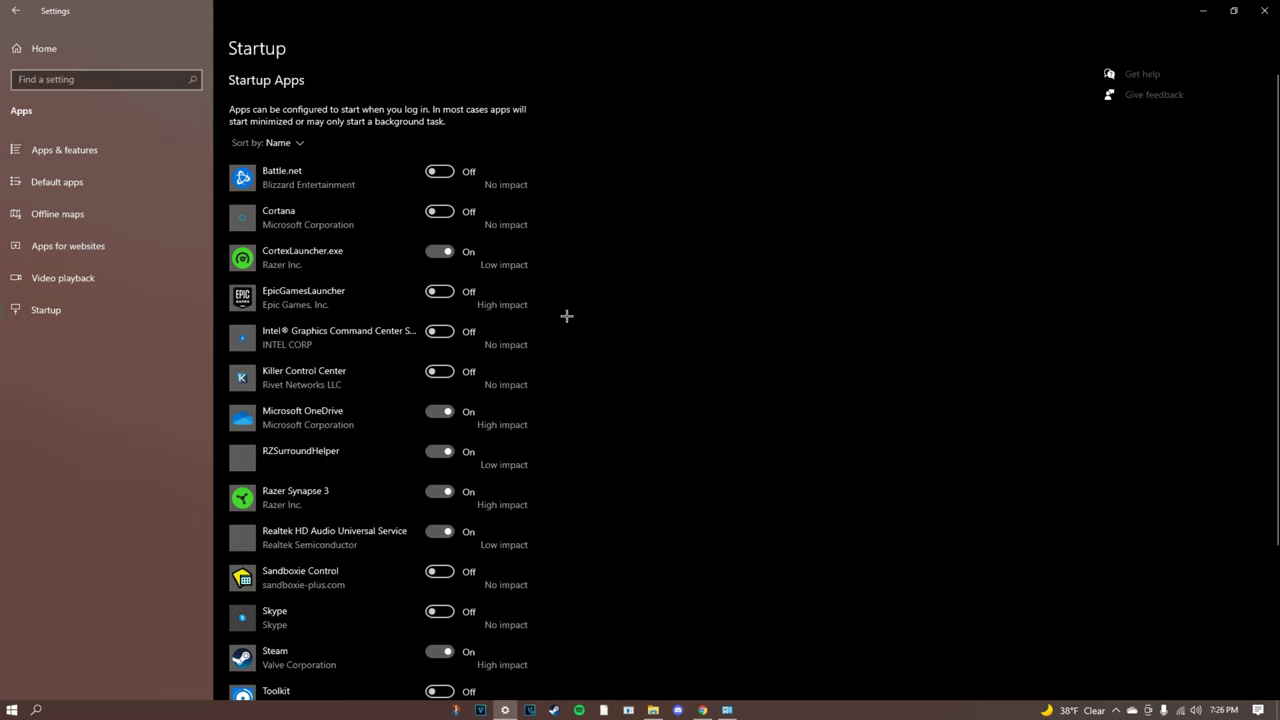
{"action": "scroll", "coordinate": [420, 263], "scroll_direction": "down", "scroll_amount": 2}
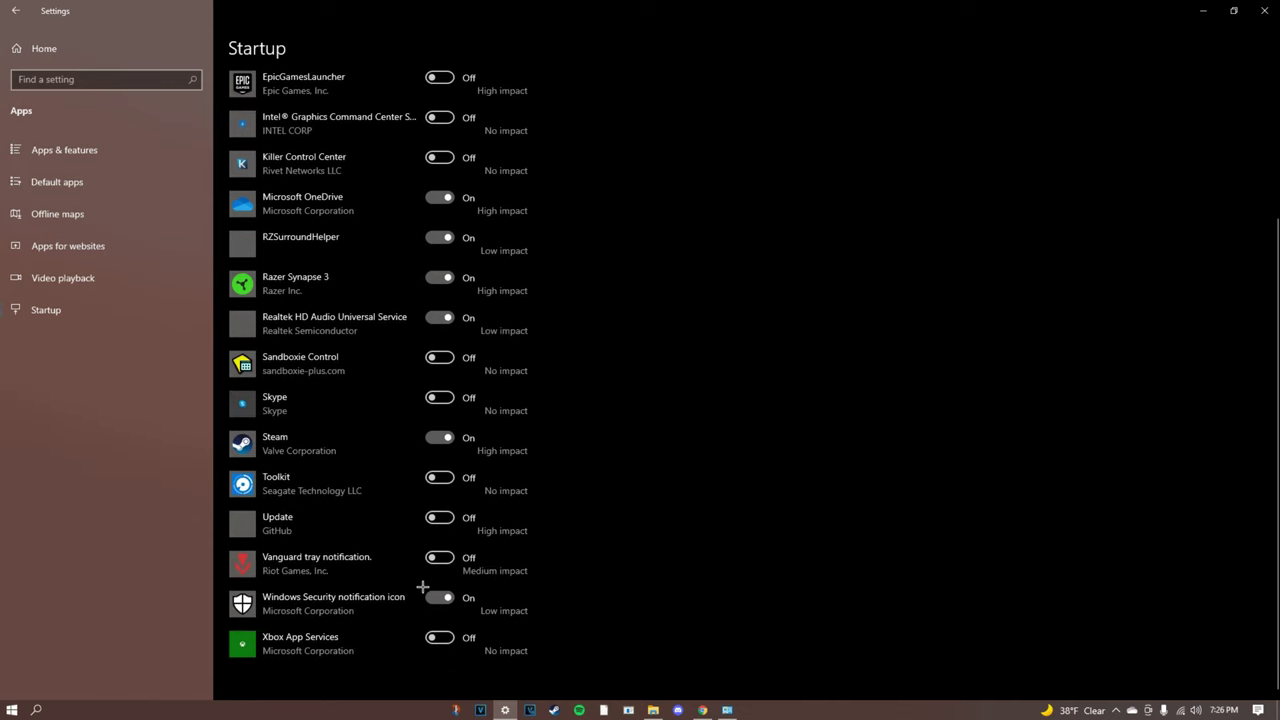
{"action": "scroll", "coordinate": [389, 477], "scroll_direction": "up", "scroll_amount": 2}
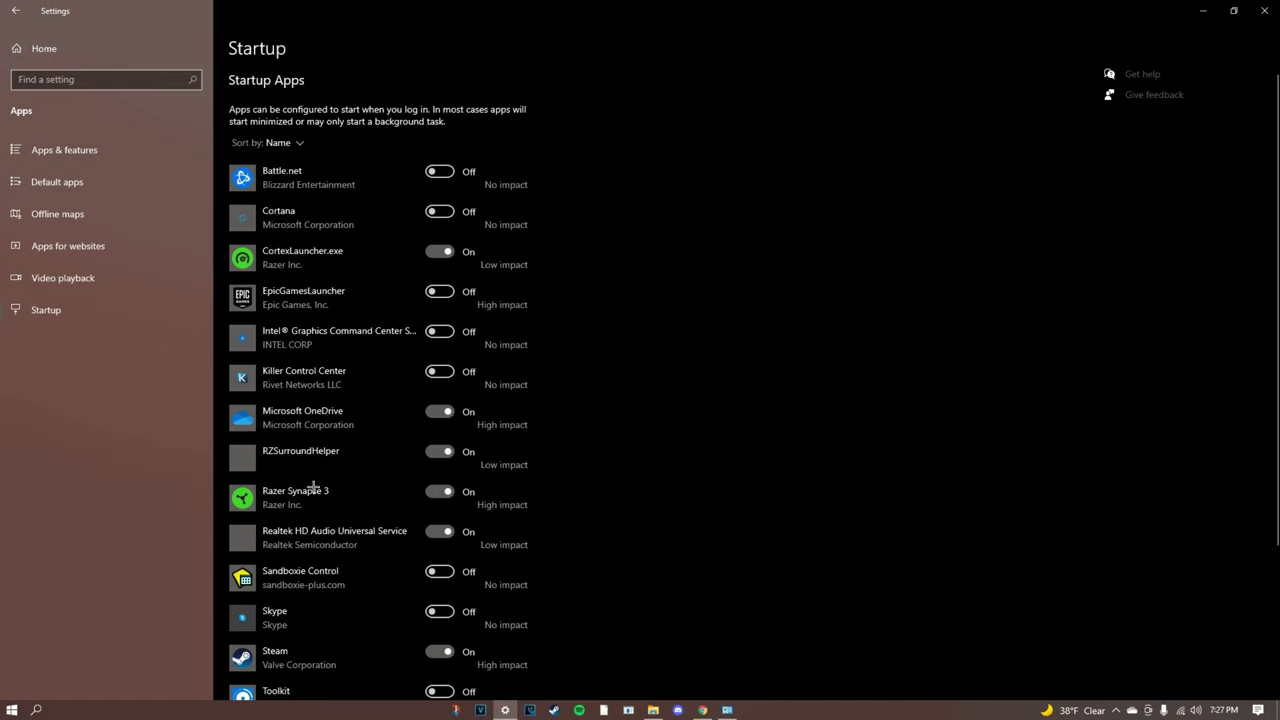
{"action": "scroll", "coordinate": [340, 490], "scroll_direction": "down", "scroll_amount": 1}
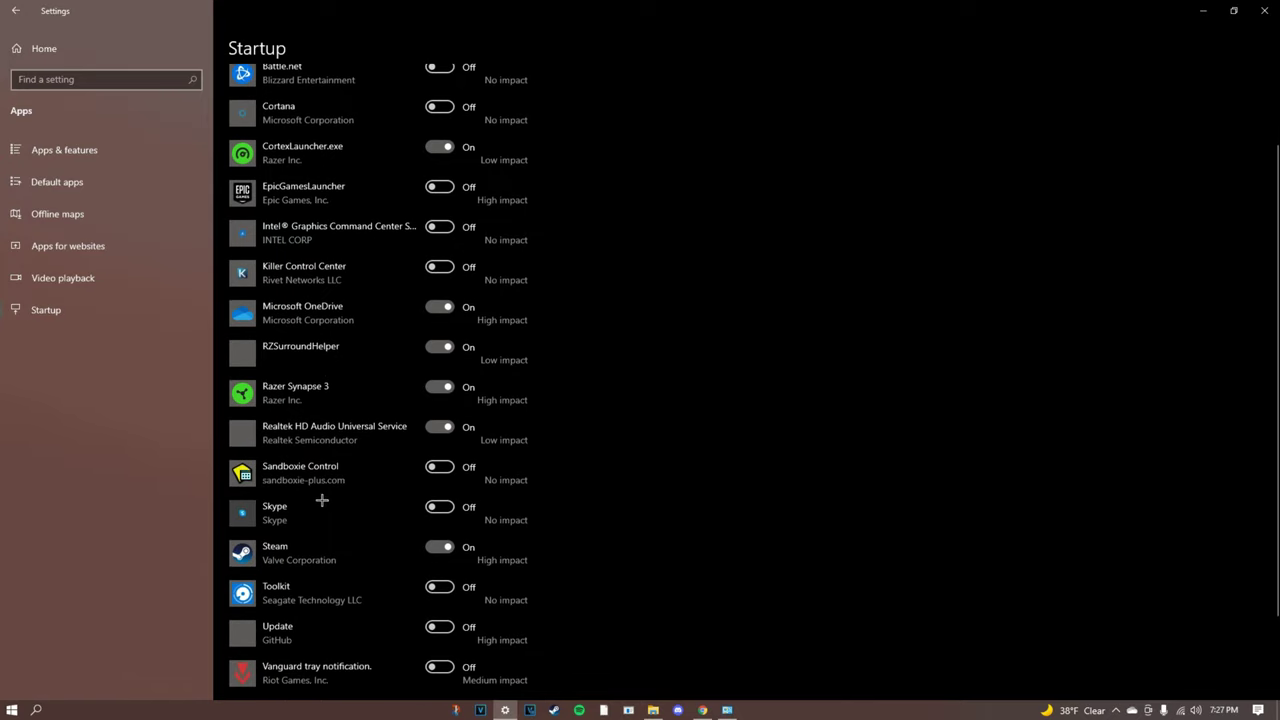
{"action": "scroll", "coordinate": [426, 503], "scroll_direction": "down", "scroll_amount": 2}
{"action": "scroll", "coordinate": [378, 380], "scroll_direction": "down", "scroll_amount": 1}
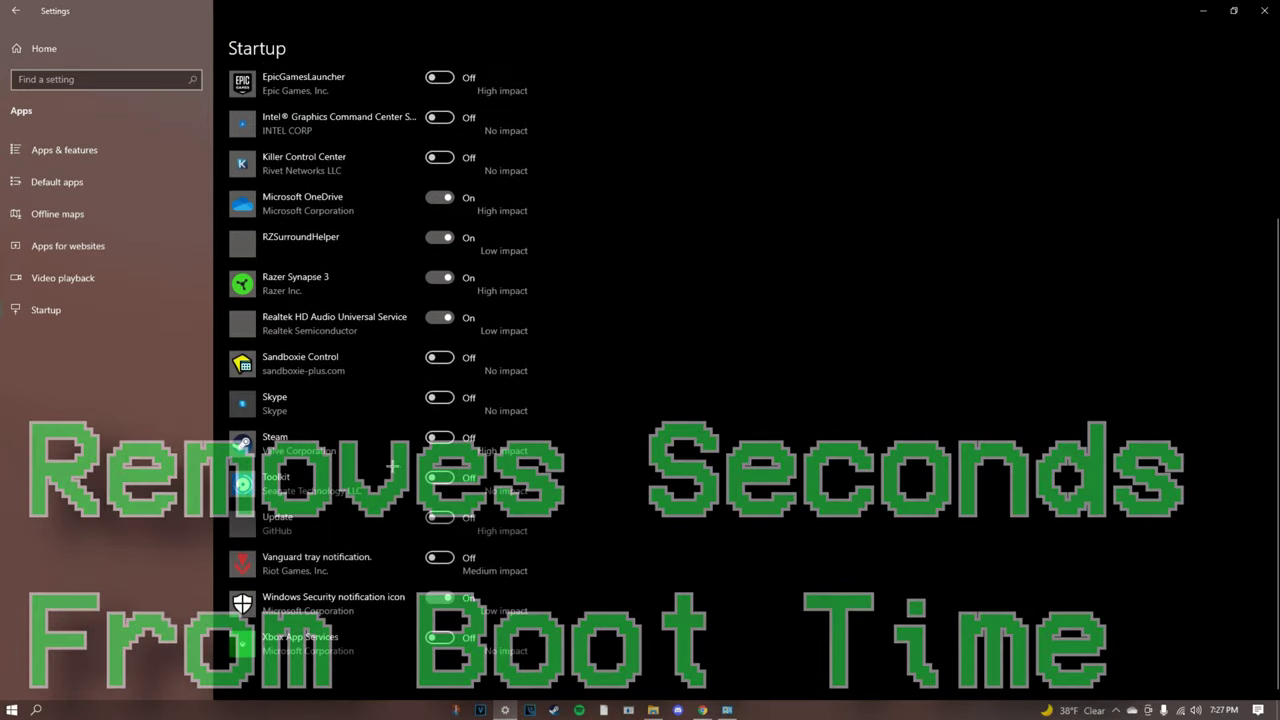
{"action": "left_click", "coordinate": [440, 438]}
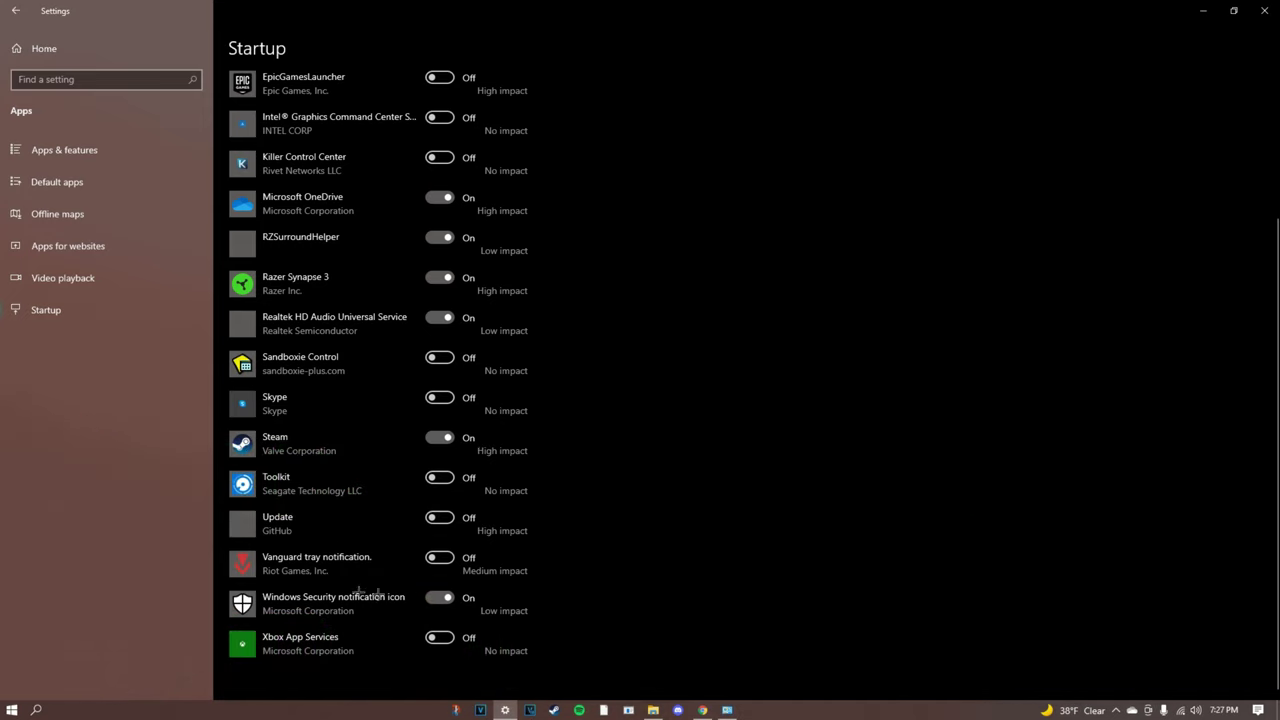
{"action": "scroll", "coordinate": [358, 507], "scroll_direction": "up", "scroll_amount": 3}
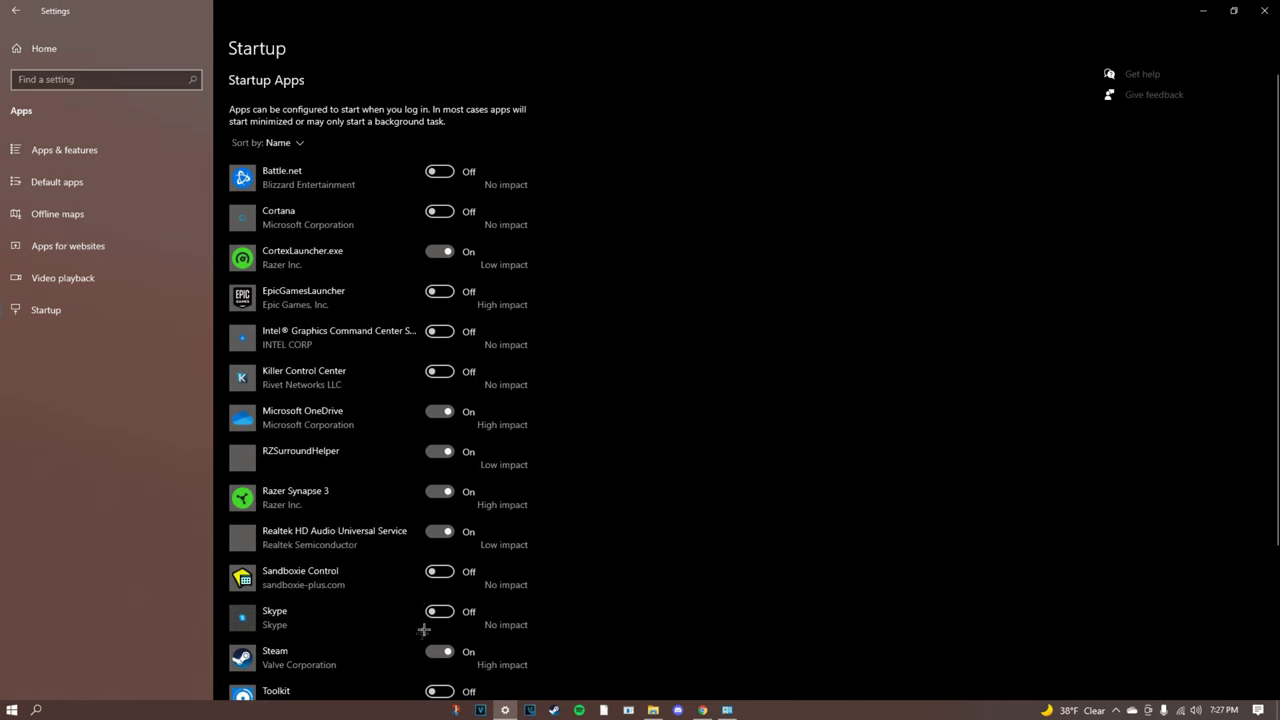
{"action": "right_click", "coordinate": [786, 709]}
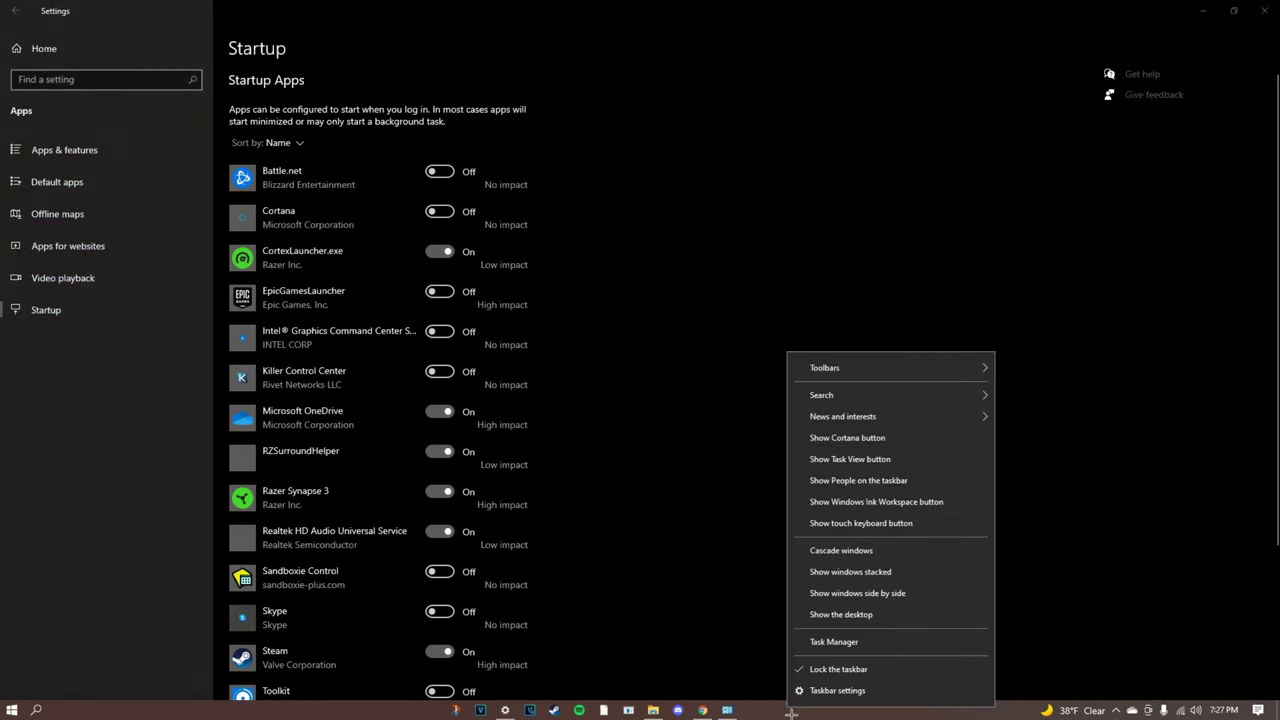
Review startup apps' status and impact on Task Manager's Startup tab, then close Task Manager.
{"action": "left_click", "coordinate": [840, 641]}
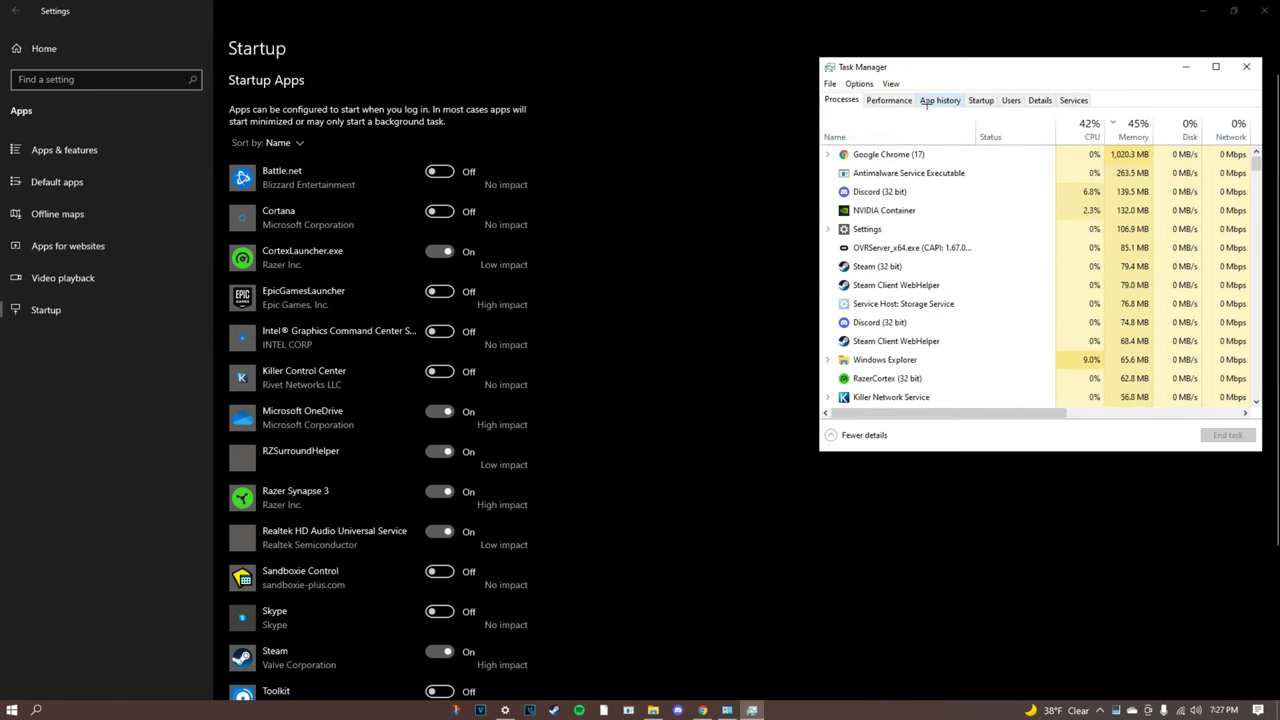
{"action": "left_click", "coordinate": [980, 100]}
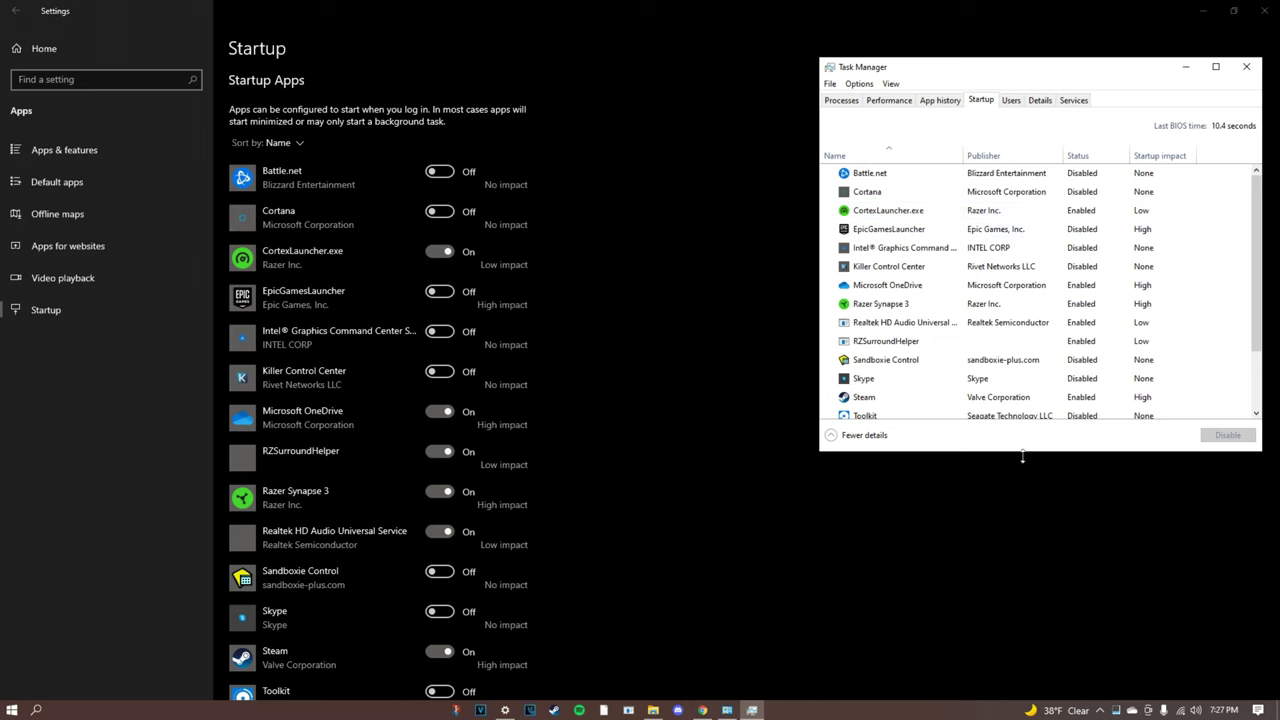
{"action": "scroll", "coordinate": [963, 334], "scroll_direction": "down", "scroll_amount": 2}
{"action": "scroll", "coordinate": [967, 334], "scroll_direction": "up", "scroll_amount": 3}
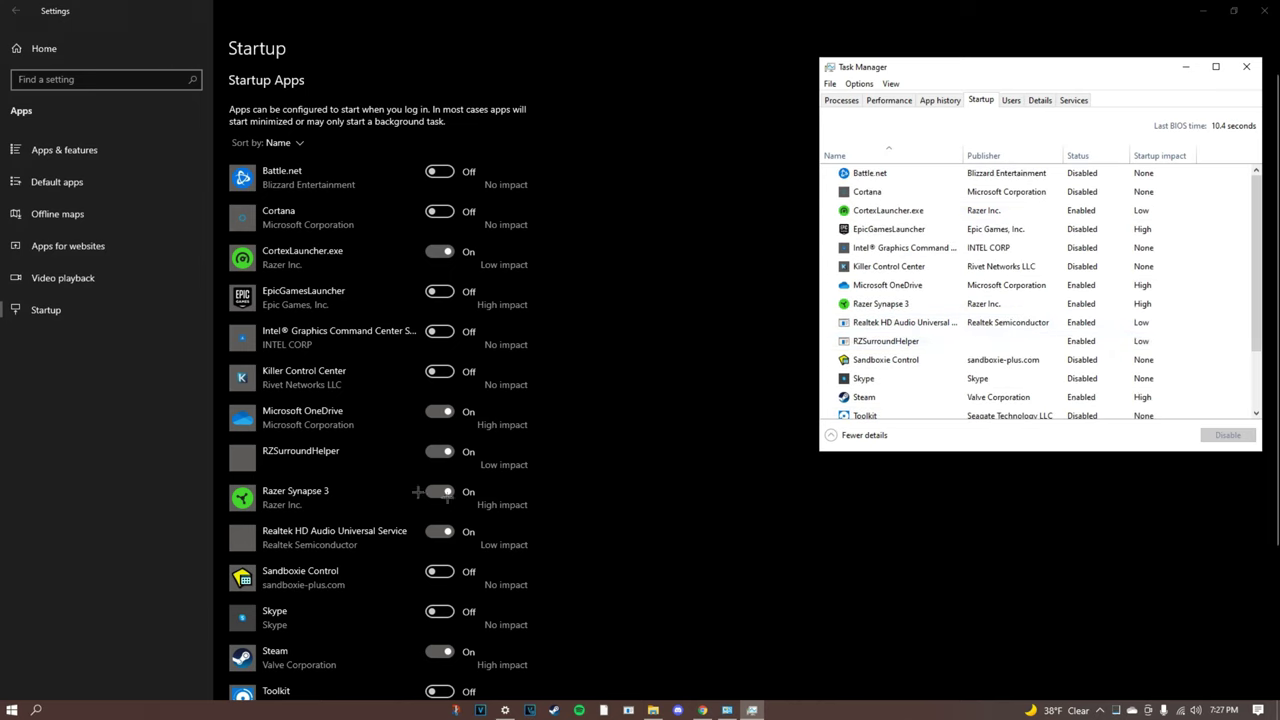
{"action": "scroll", "coordinate": [918, 265], "scroll_direction": "down", "scroll_amount": 3}
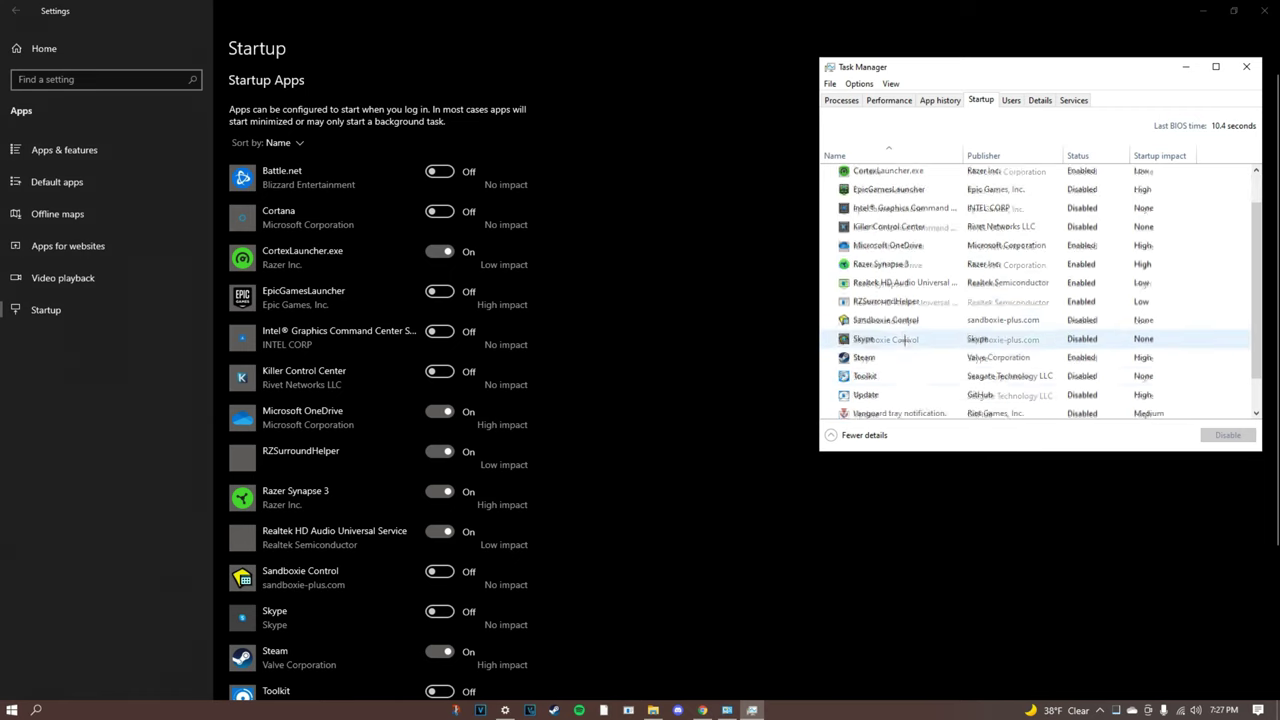
{"action": "scroll", "coordinate": [924, 318], "scroll_direction": "up", "scroll_amount": 3}
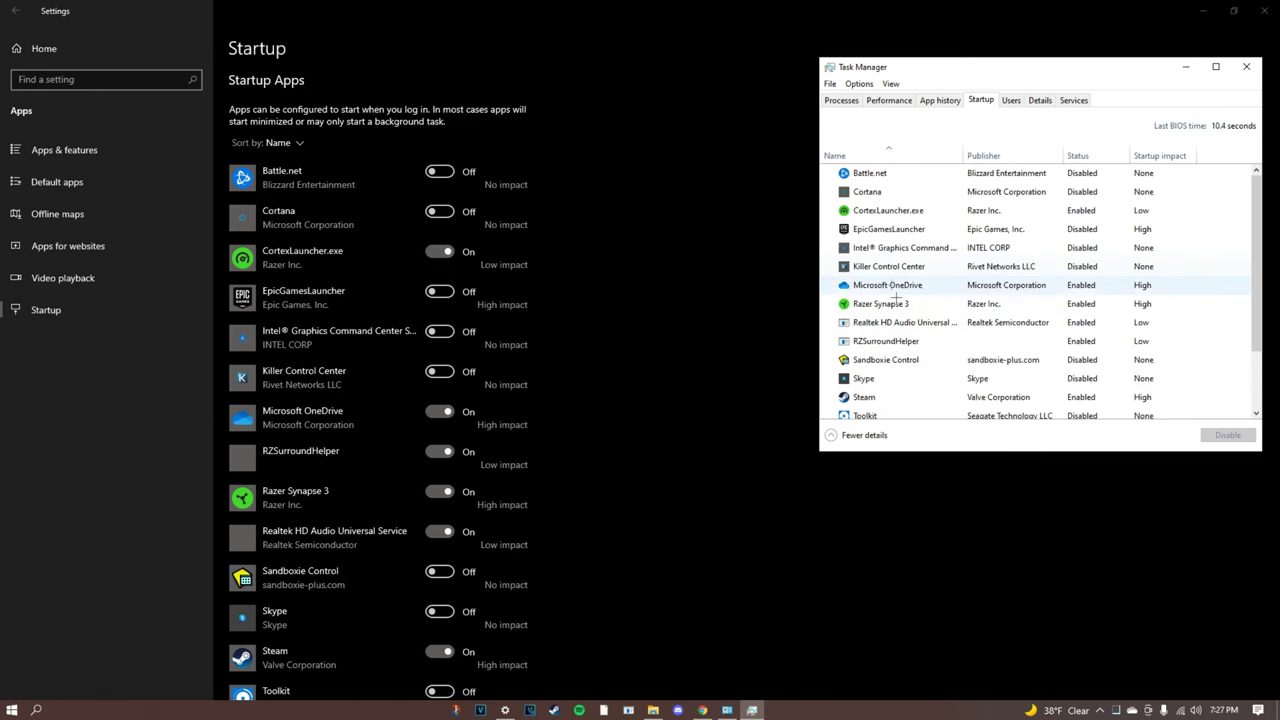
{"action": "scroll", "coordinate": [915, 286], "scroll_direction": "down", "scroll_amount": 1}
{"action": "left_click", "coordinate": [1186, 66]}
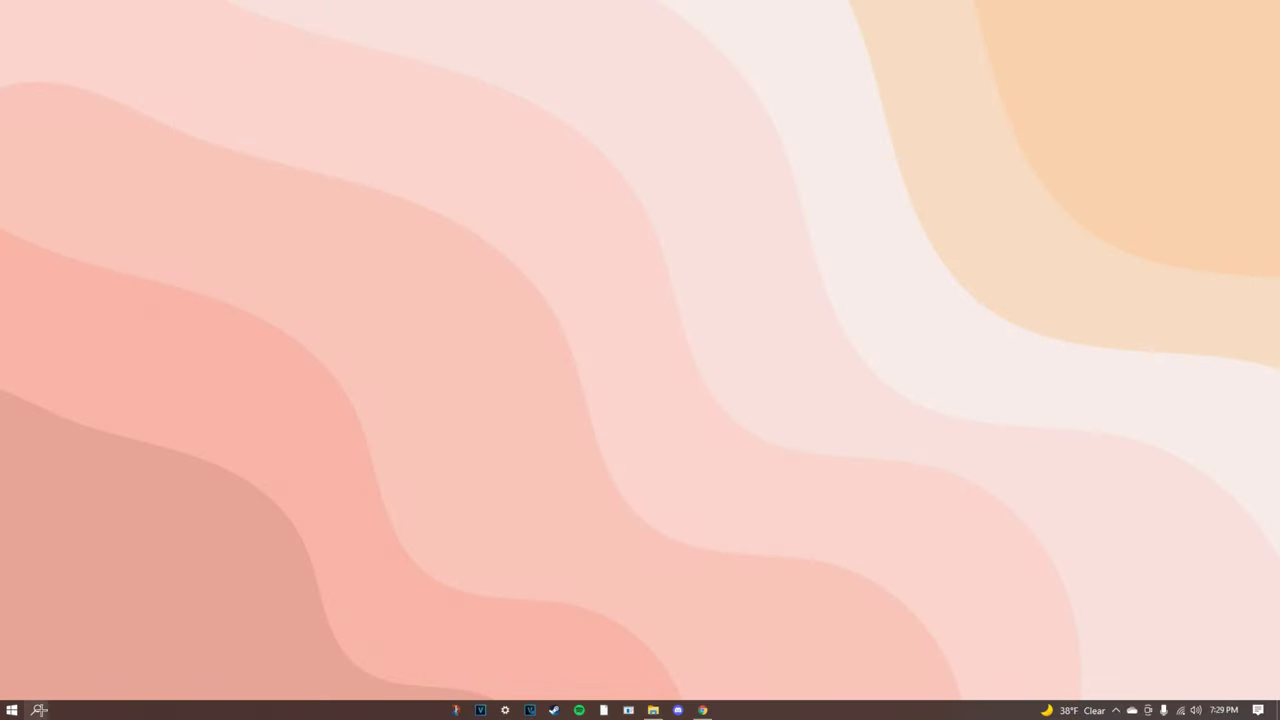
Open Gaming settings from a 'game m' search and switch off Xbox Game Bar.
{"action": "left_click", "coordinate": [39, 710]}
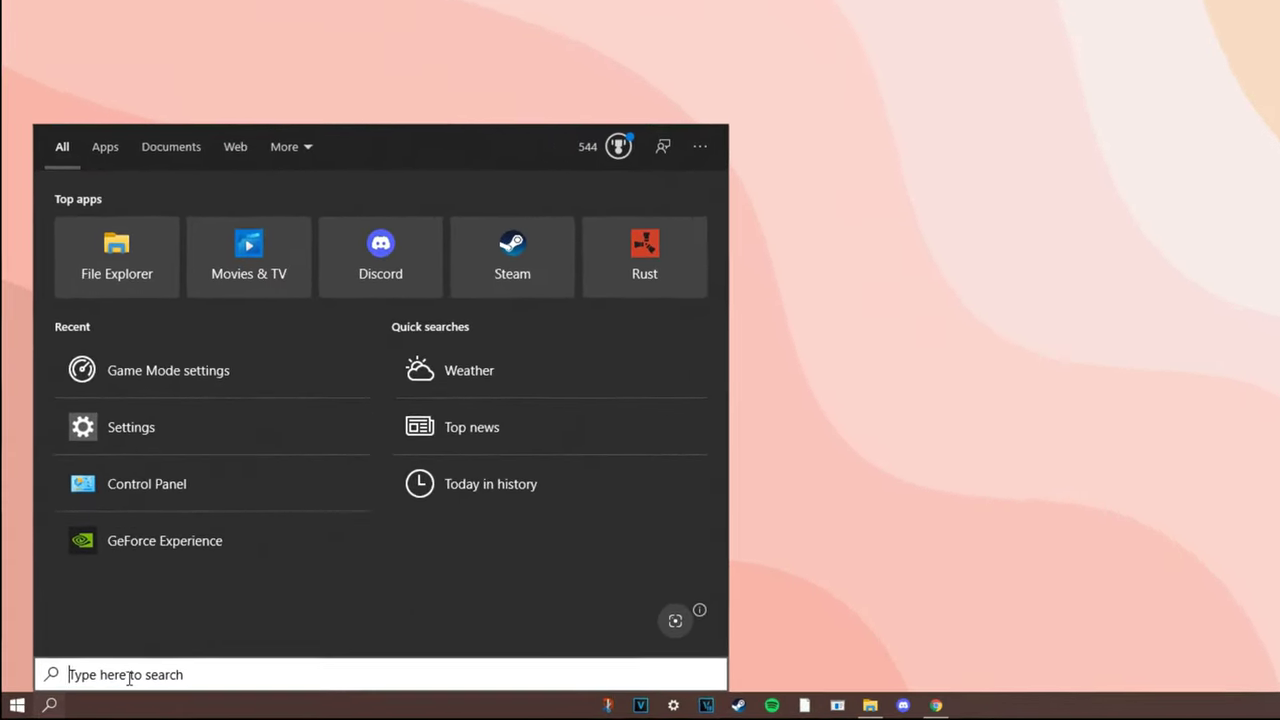
{"action": "type", "text": "game m"}
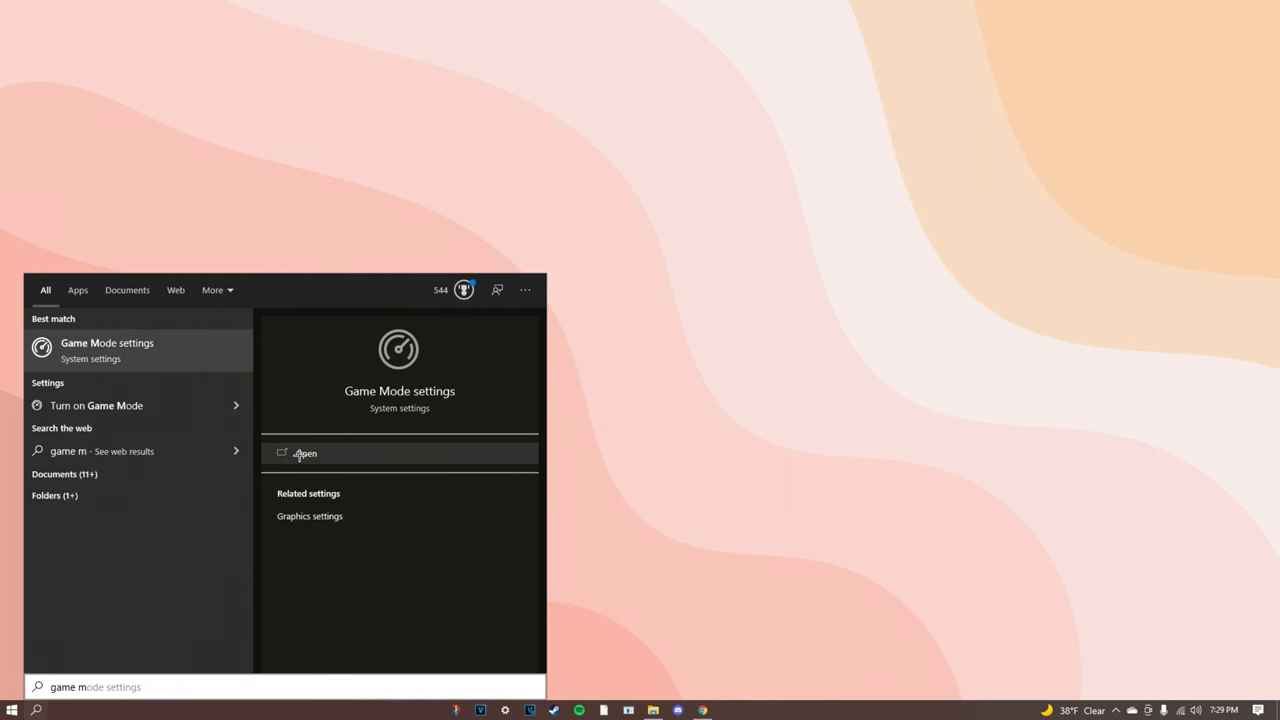
{"action": "left_click", "coordinate": [300, 454]}
{"action": "left_click", "coordinate": [55, 150]}
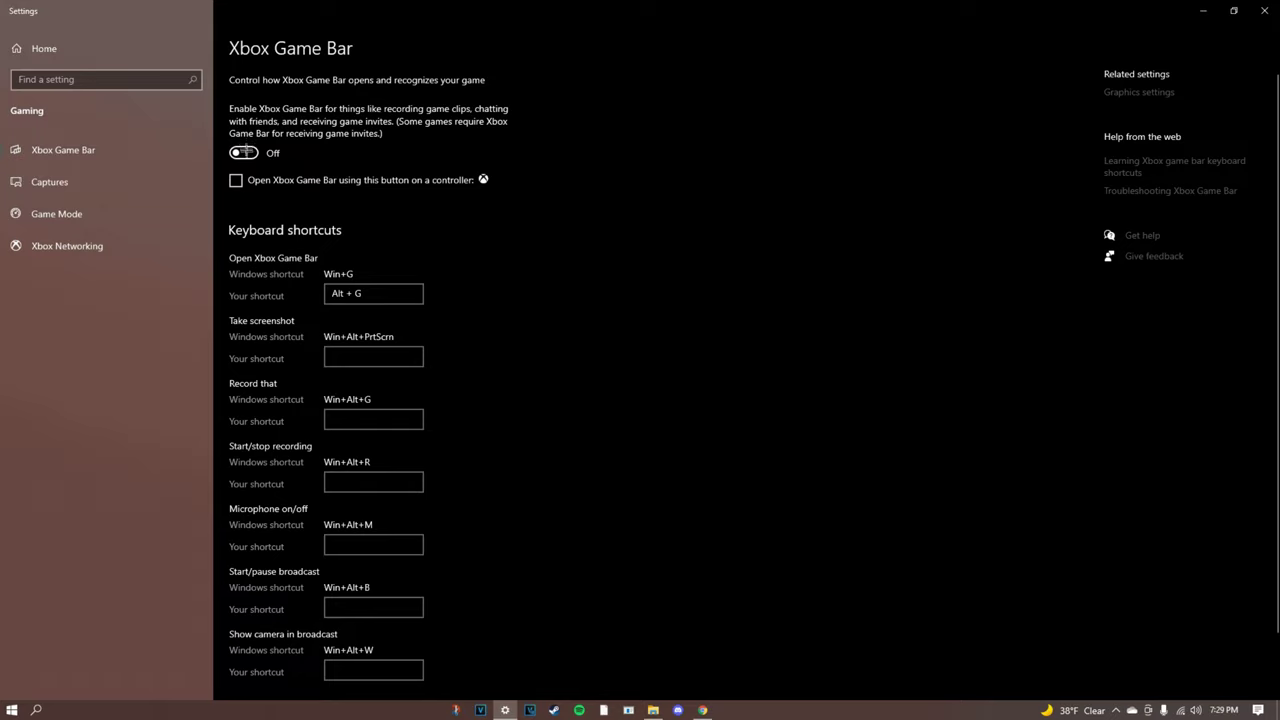
{"action": "left_click", "coordinate": [244, 152]}
In Captures, turn off recorded audio, limit recordings to 30 minutes, keep Standard quality, stop capturing cursor.
{"action": "left_click", "coordinate": [196, 177]}
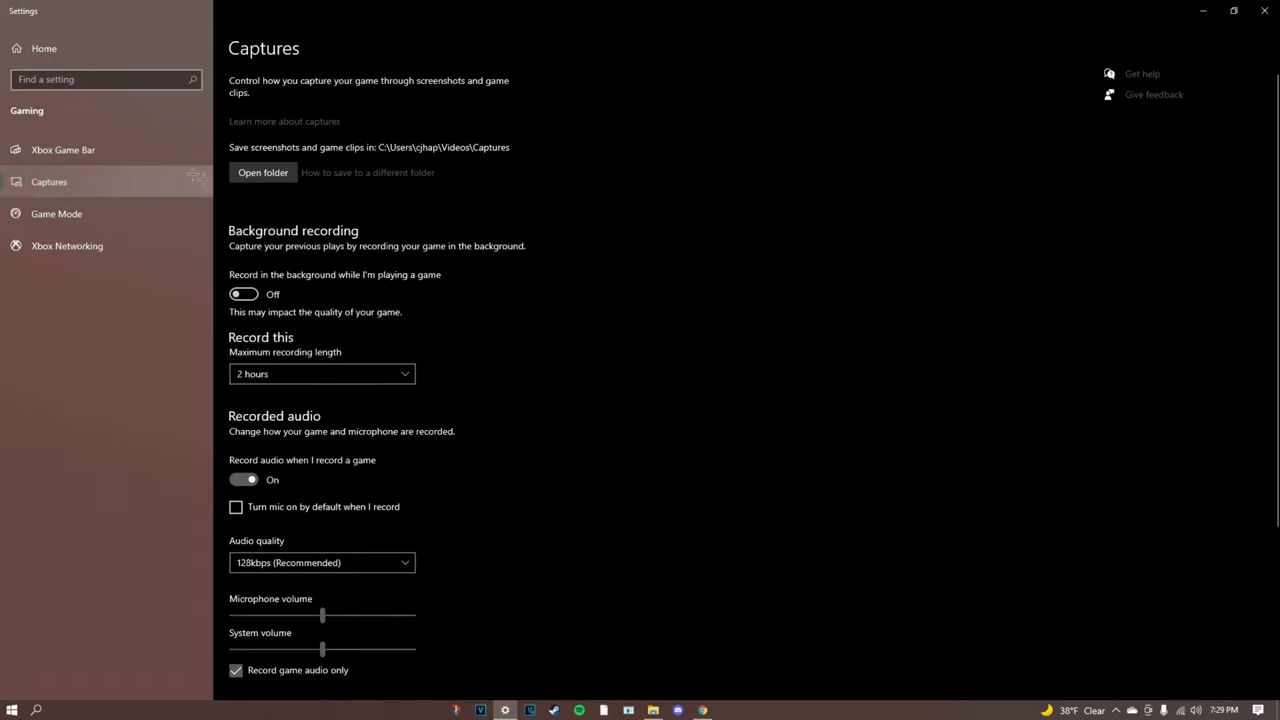
{"action": "scroll", "coordinate": [240, 322], "scroll_direction": "down", "scroll_amount": 2}
{"action": "left_click", "coordinate": [242, 267]}
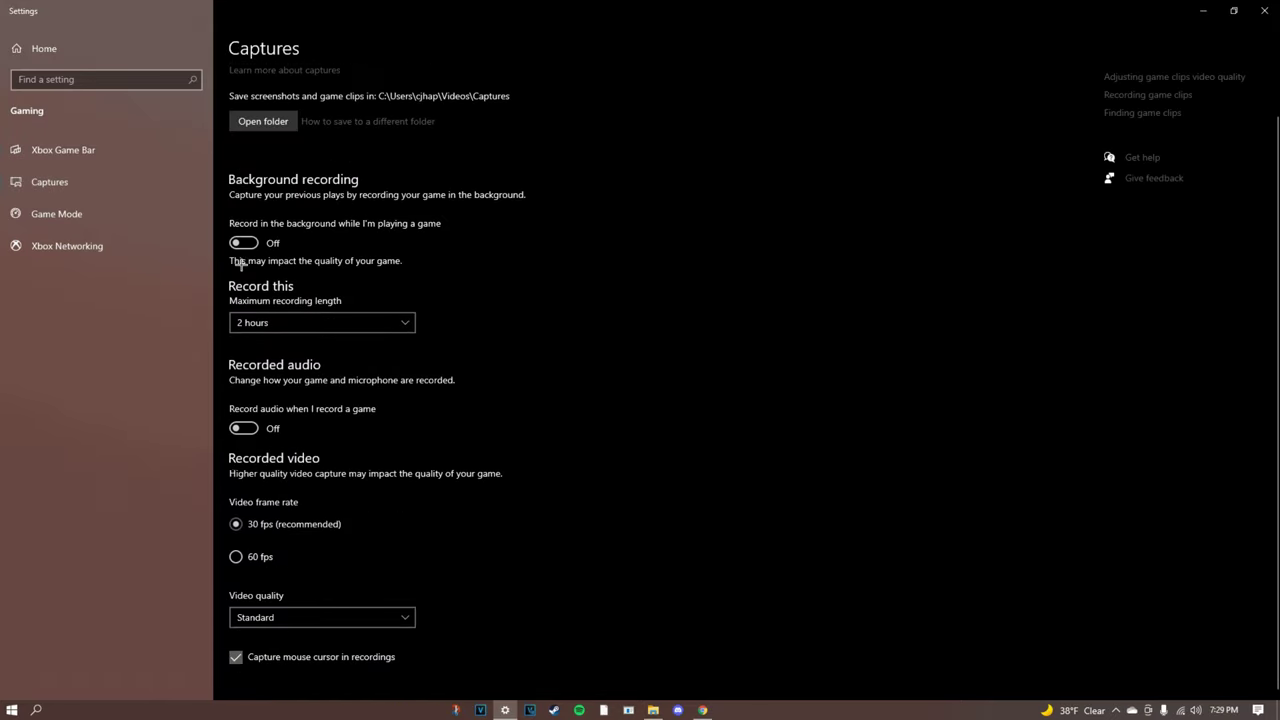
{"action": "left_click", "coordinate": [277, 320]}
{"action": "left_click", "coordinate": [262, 280]}
{"action": "left_click", "coordinate": [258, 617]}
{"action": "left_click", "coordinate": [265, 618]}
{"action": "left_click", "coordinate": [252, 656]}
{"action": "scroll", "coordinate": [262, 252], "scroll_direction": "up", "scroll_amount": 1}
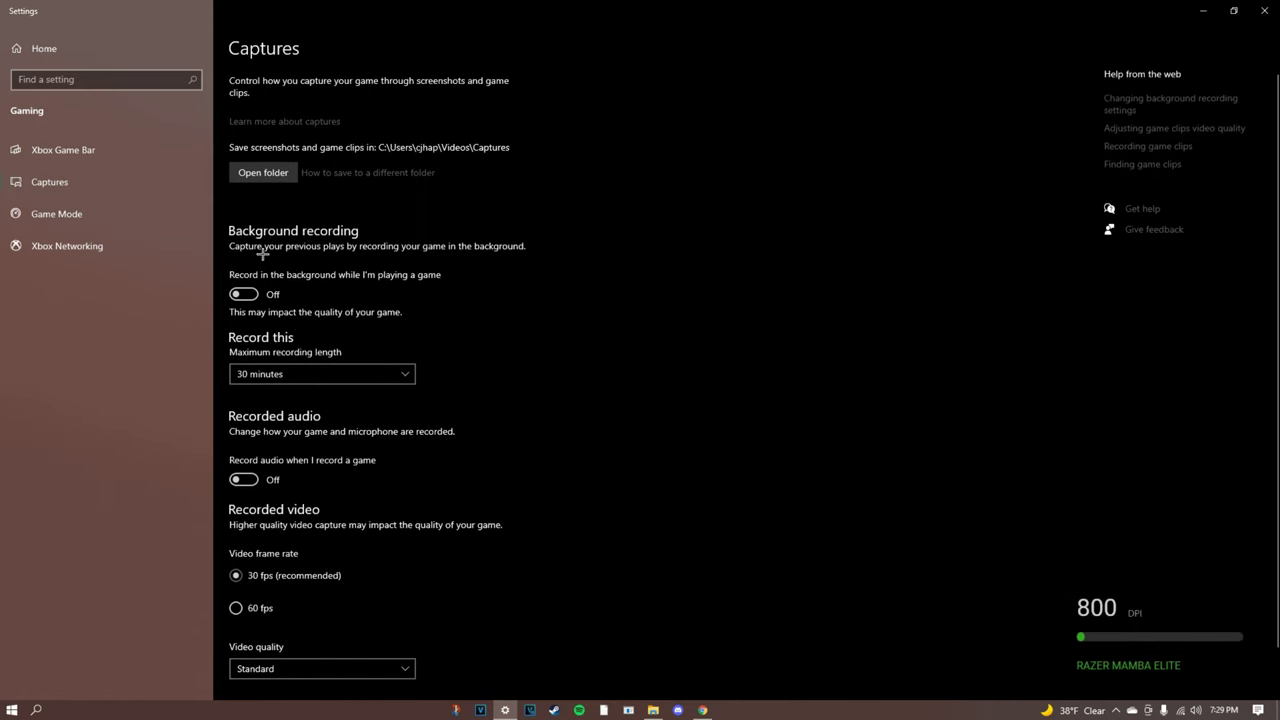
Turn Game Mode off and recheck the other Gaming pages.
{"action": "left_click", "coordinate": [64, 206]}
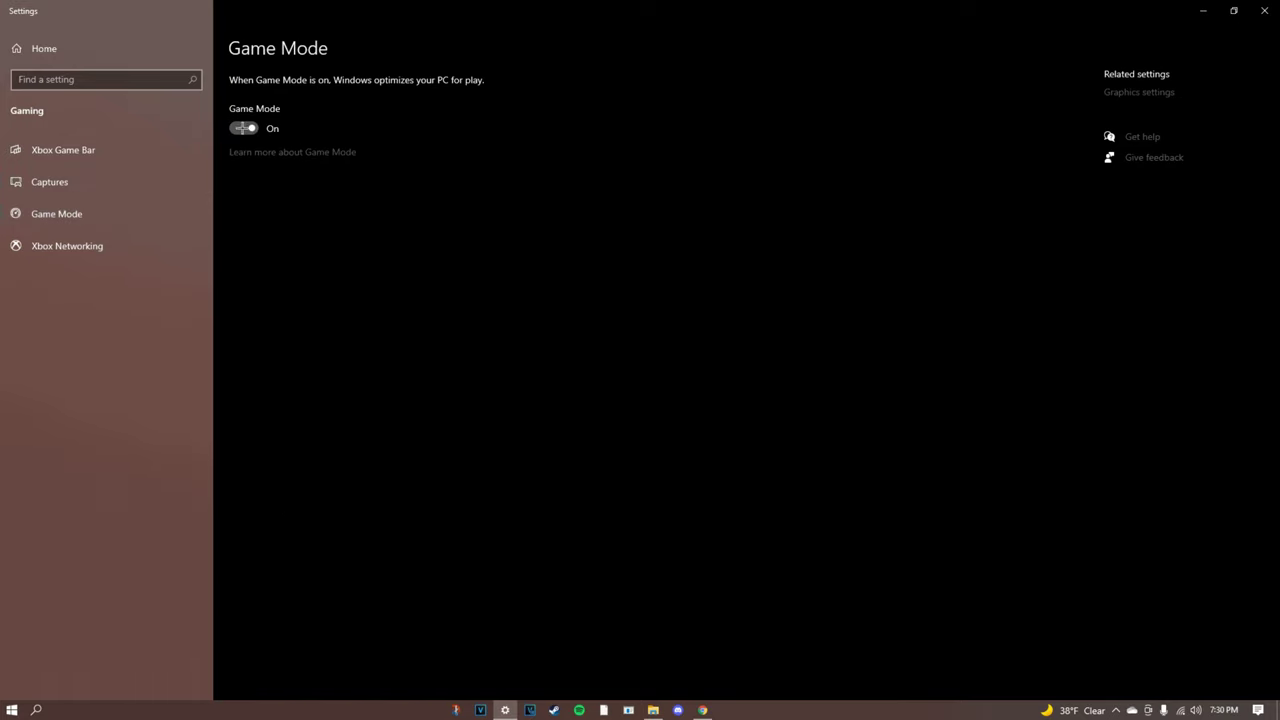
{"action": "left_click", "coordinate": [244, 128]}
{"action": "left_click", "coordinate": [67, 246]}
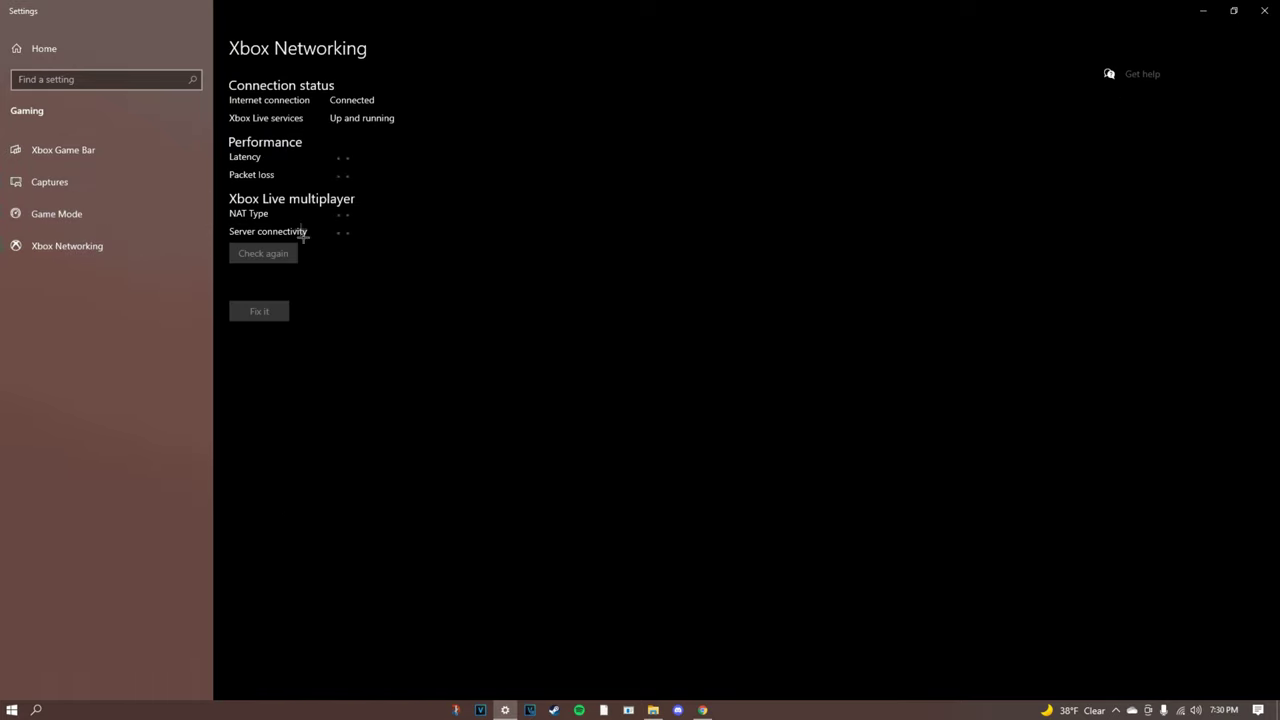
{"action": "left_click", "coordinate": [68, 174]}
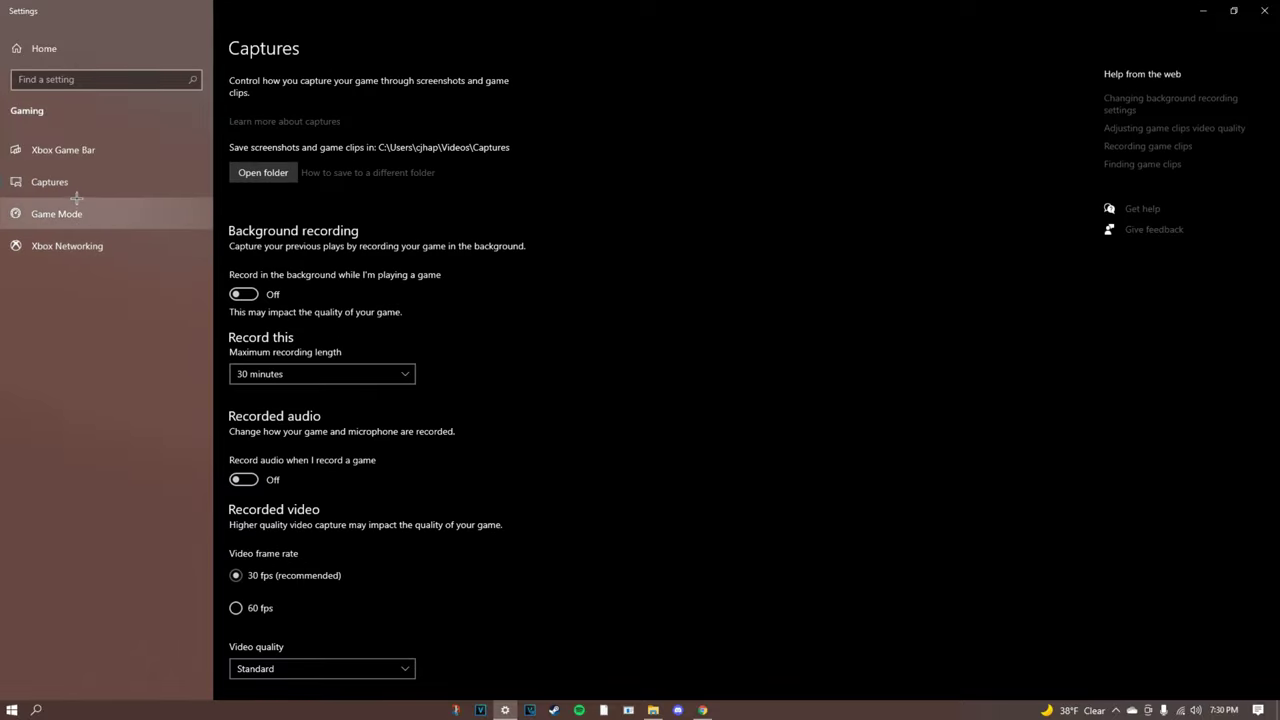
{"action": "left_click", "coordinate": [80, 150]}
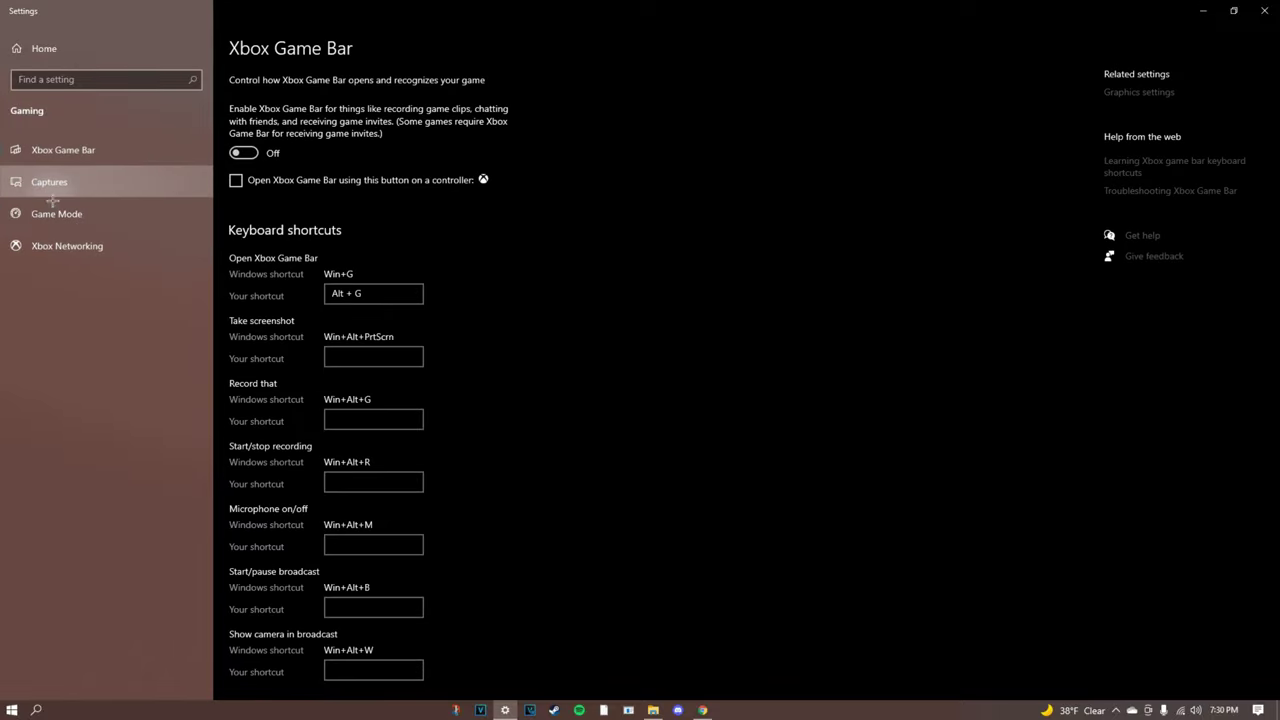
{"action": "left_click", "coordinate": [53, 213]}
{"action": "left_click", "coordinate": [52, 149]}
{"action": "left_click", "coordinate": [56, 213]}
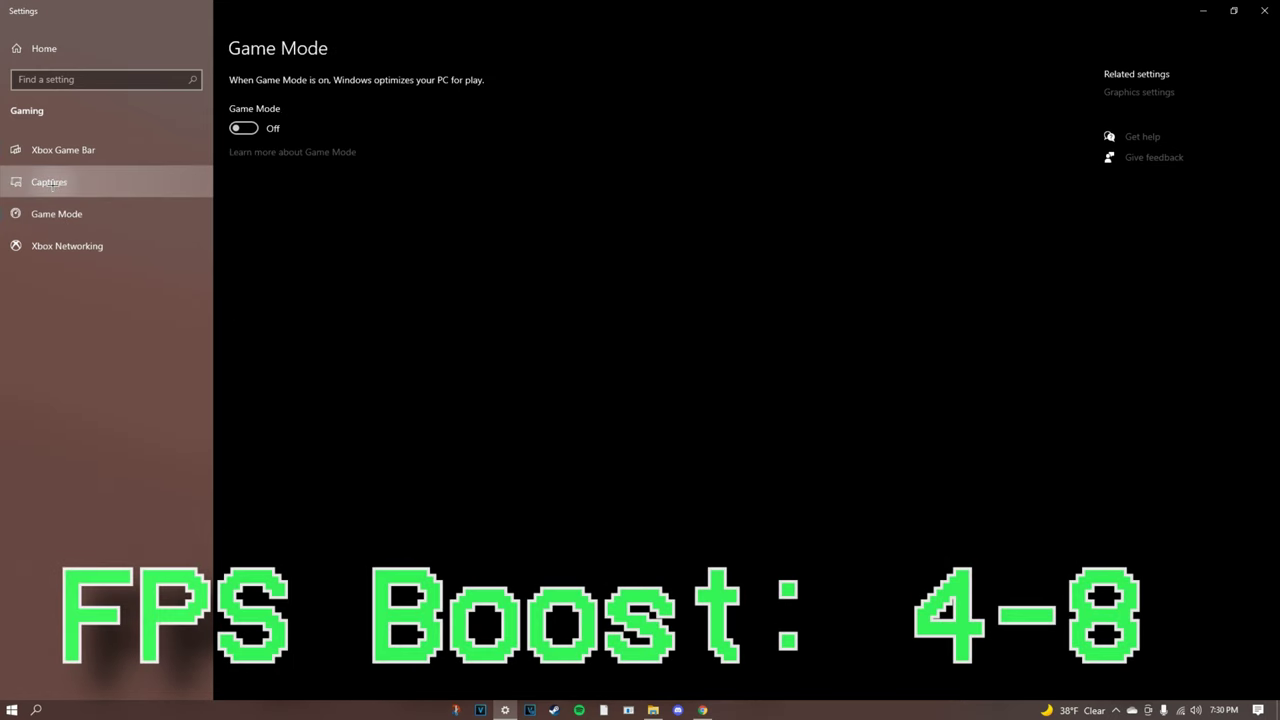
{"action": "left_click", "coordinate": [60, 150]}
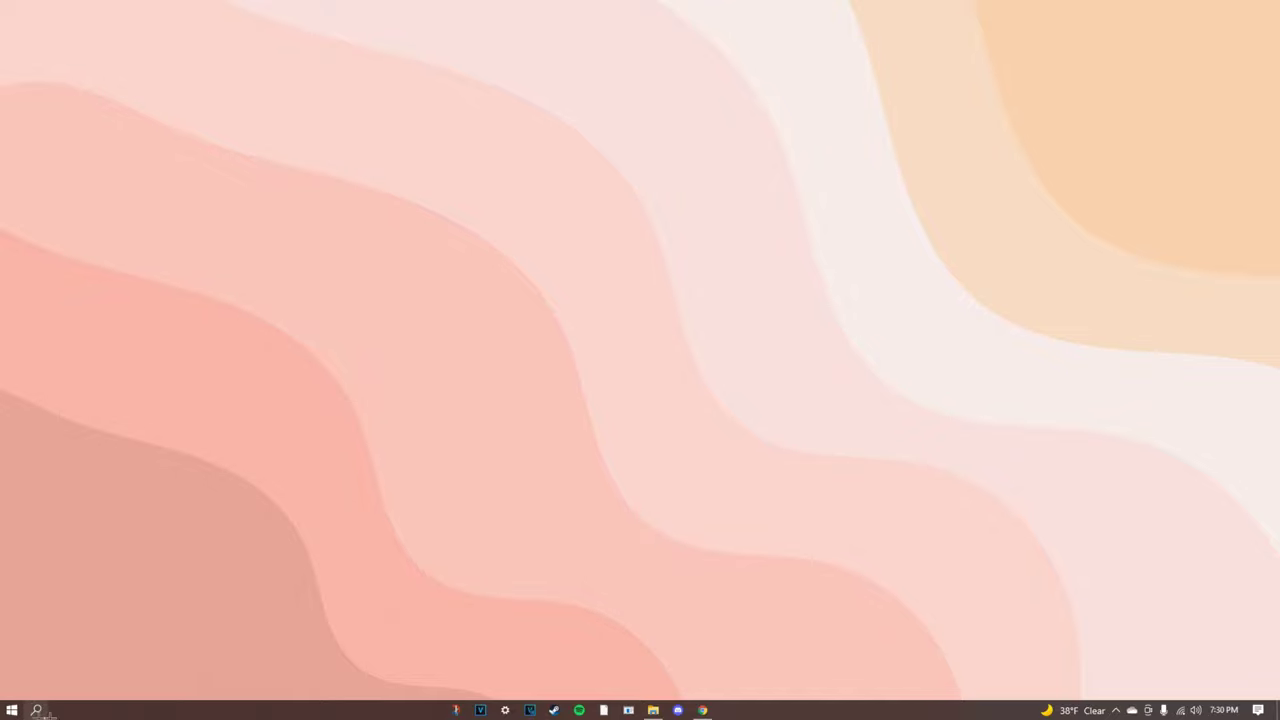
Open the Storage page under System in Windows Settings.
{"action": "left_click", "coordinate": [40, 712]}
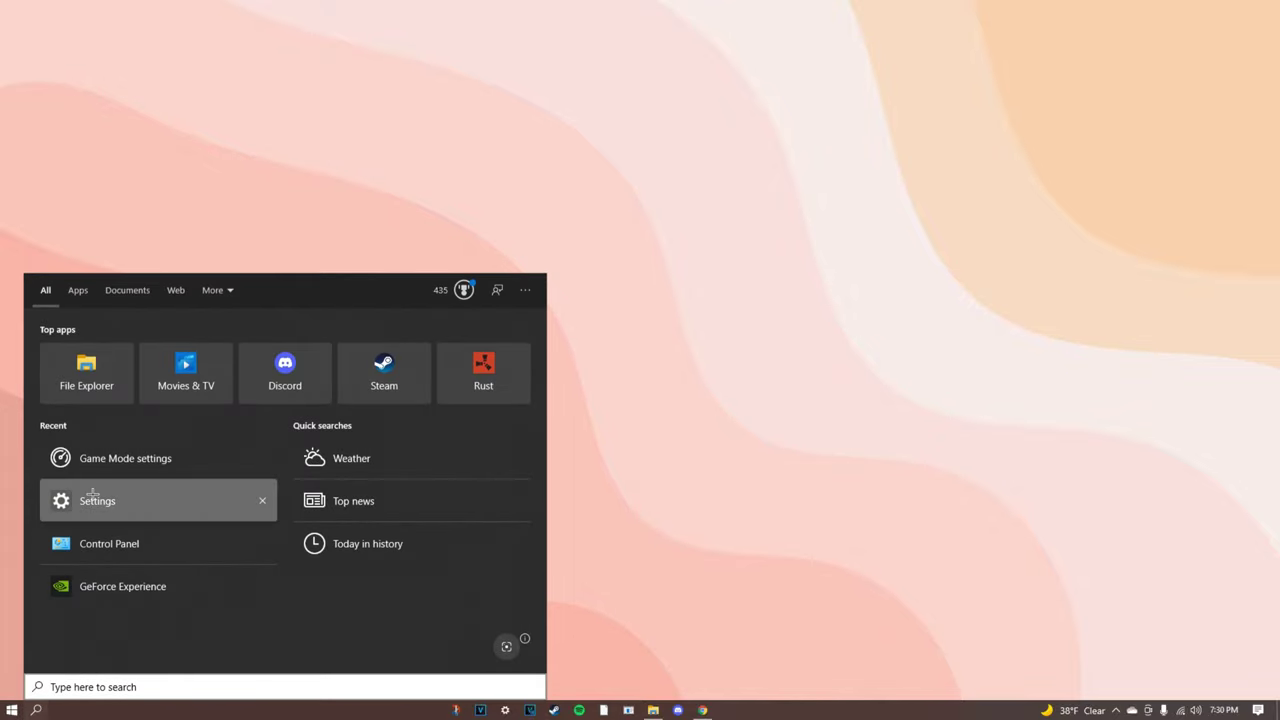
{"action": "left_click", "coordinate": [95, 500]}
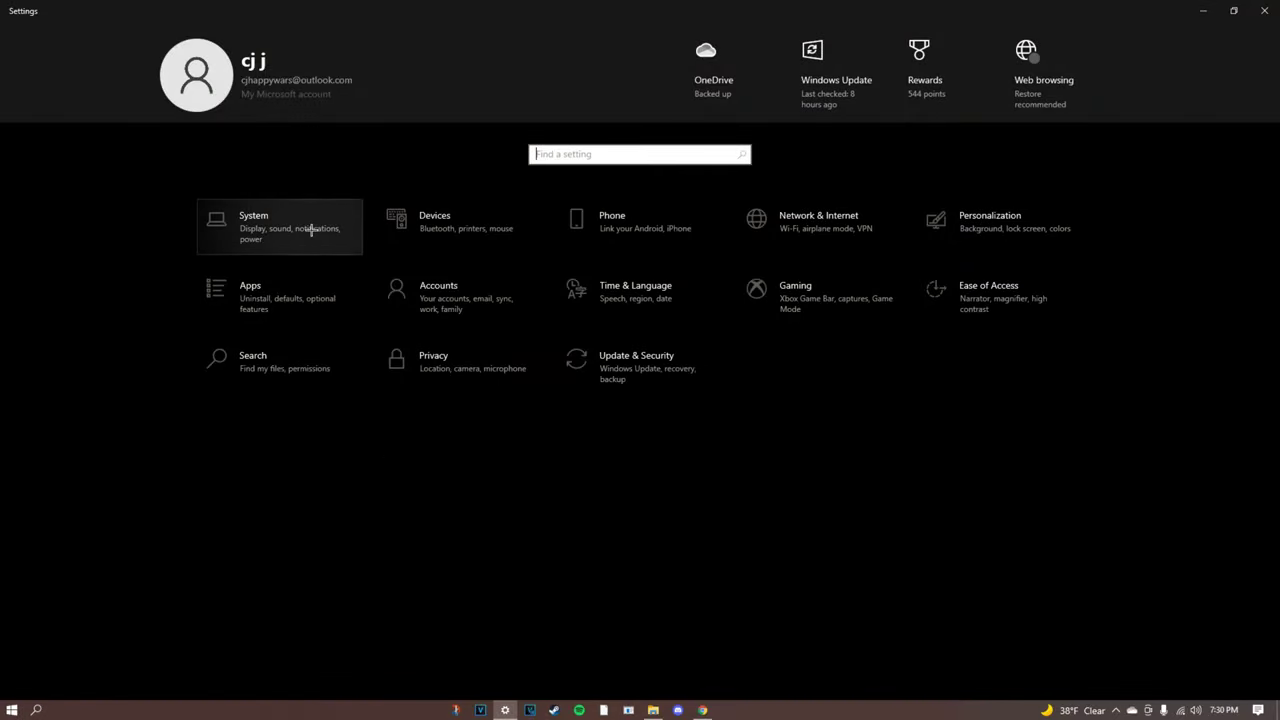
{"action": "left_click", "coordinate": [312, 230]}
{"action": "left_click", "coordinate": [46, 310]}
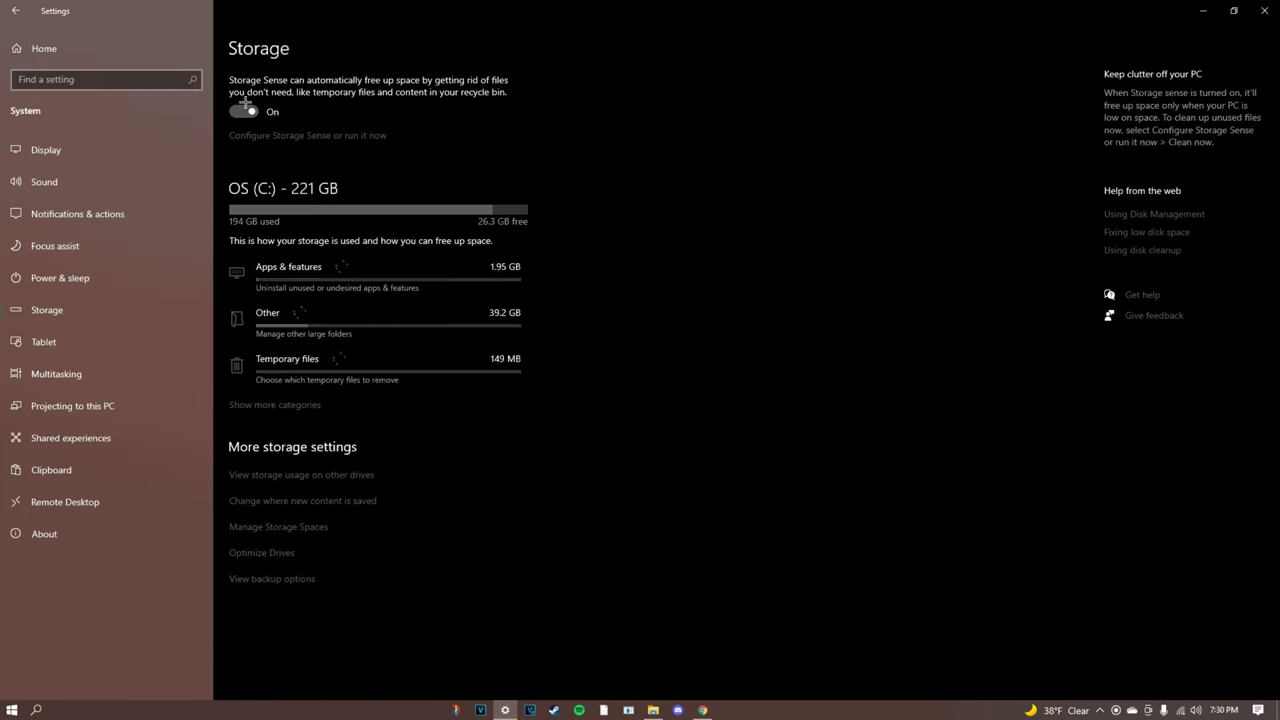
Set Storage Sense to run every week and return to the Storage overview.
{"action": "left_click", "coordinate": [346, 143]}
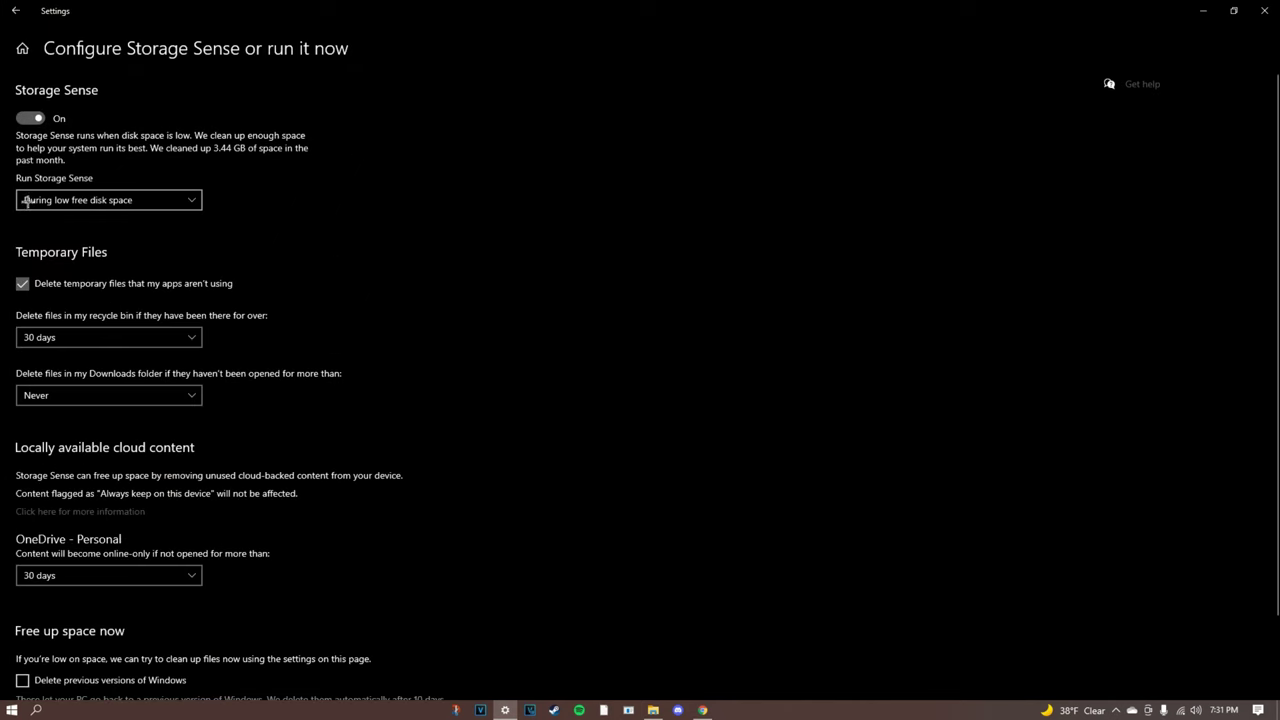
{"action": "left_click", "coordinate": [71, 198]}
{"action": "left_click", "coordinate": [76, 153]}
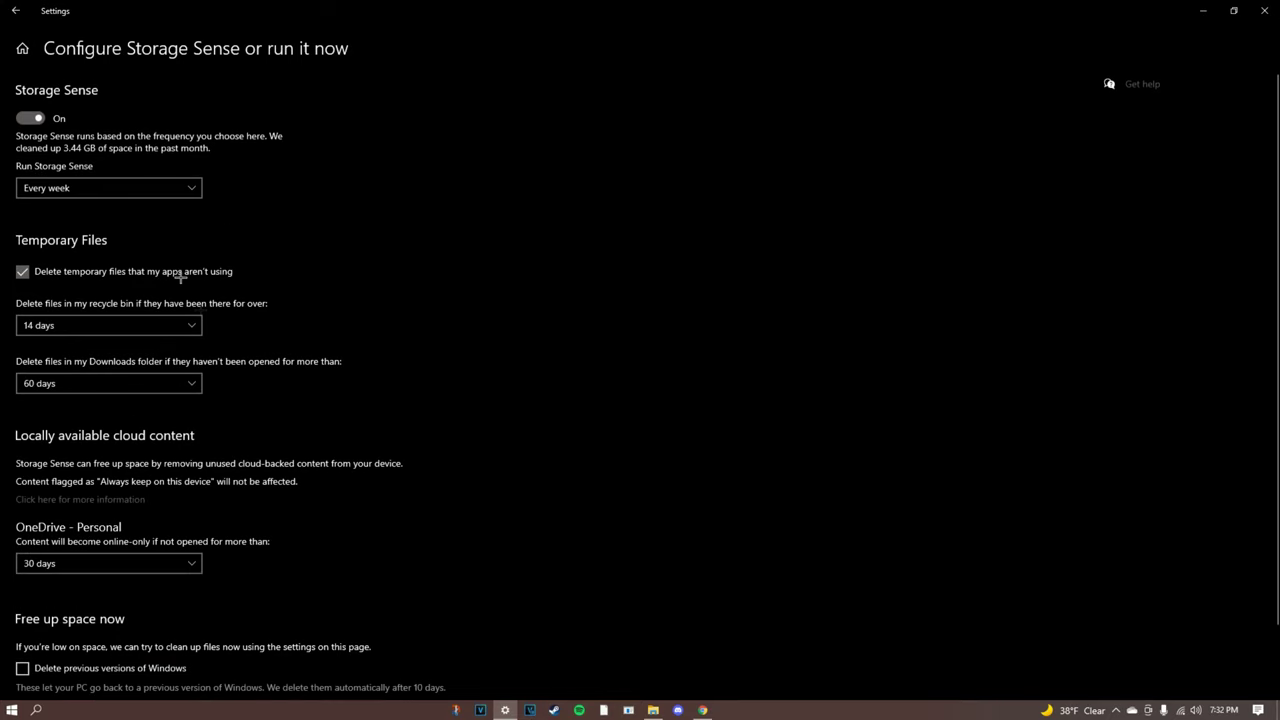
{"action": "left_click", "coordinate": [15, 10]}
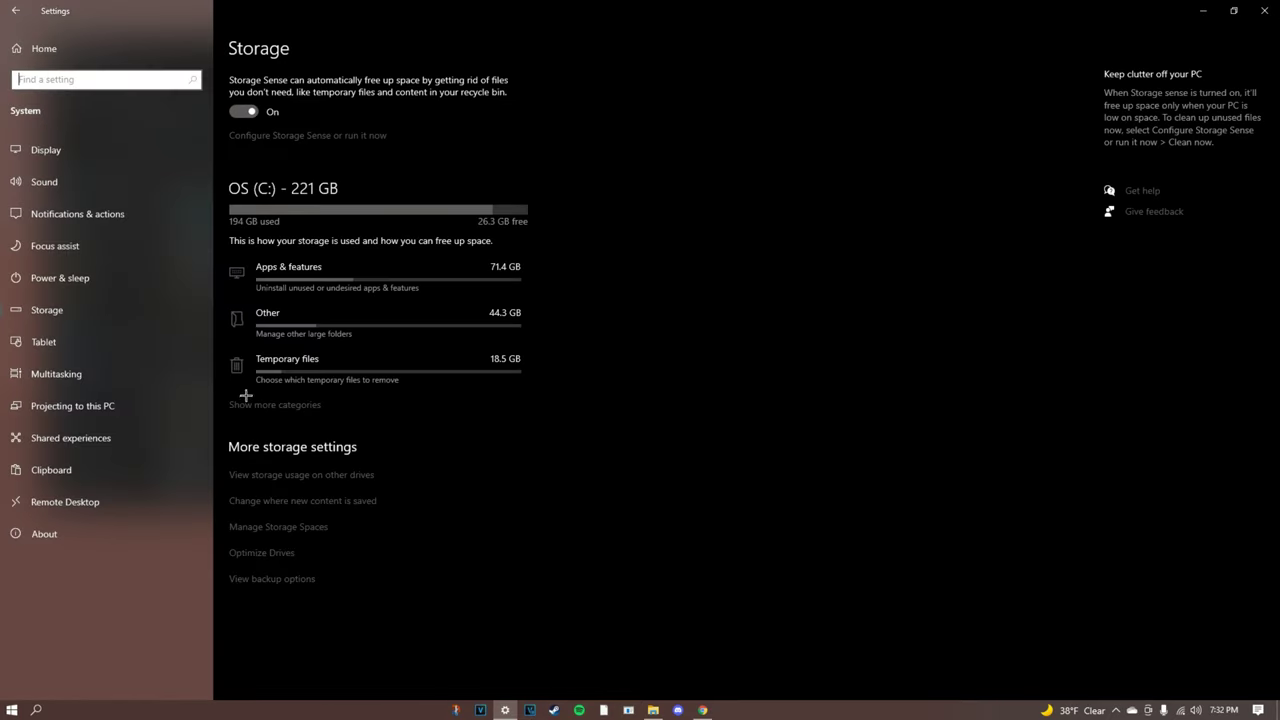
Remove the checked temporary files (about 9.45 GB), including Windows Update Cleanup and DirectX Shader Cache.
{"action": "left_click", "coordinate": [292, 366]}
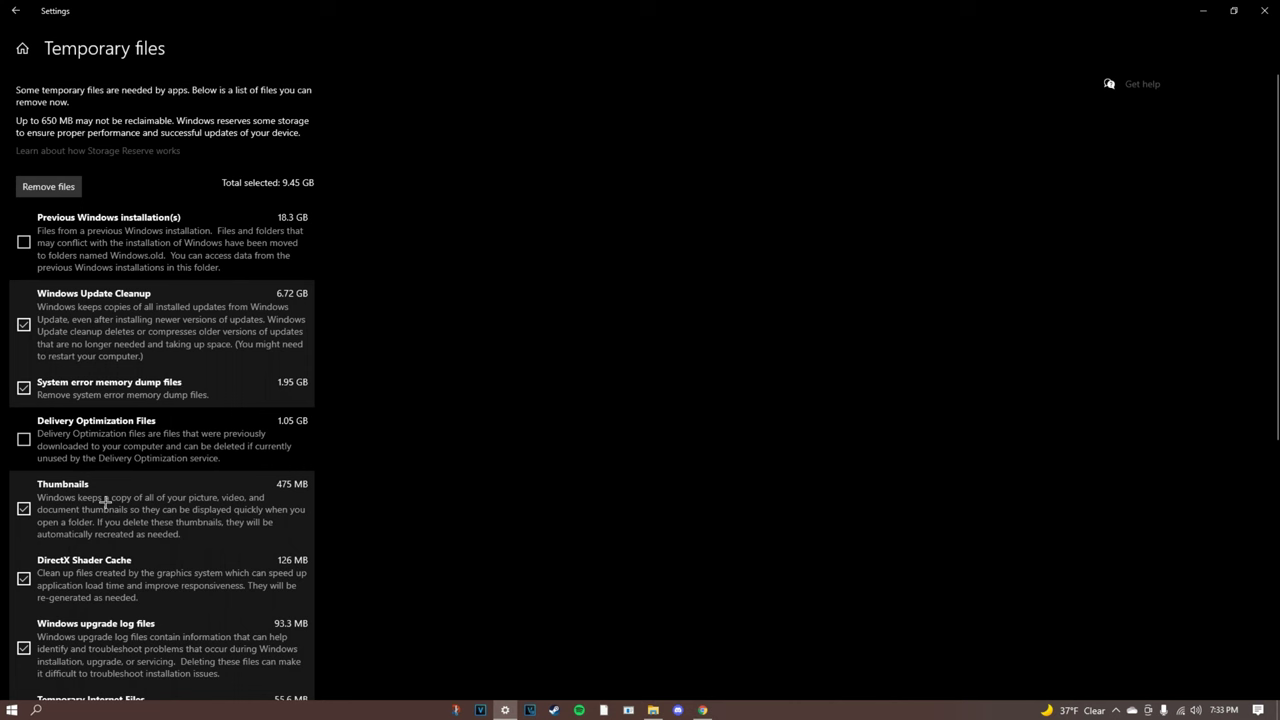
{"action": "scroll", "coordinate": [106, 500], "scroll_direction": "down", "scroll_amount": 2}
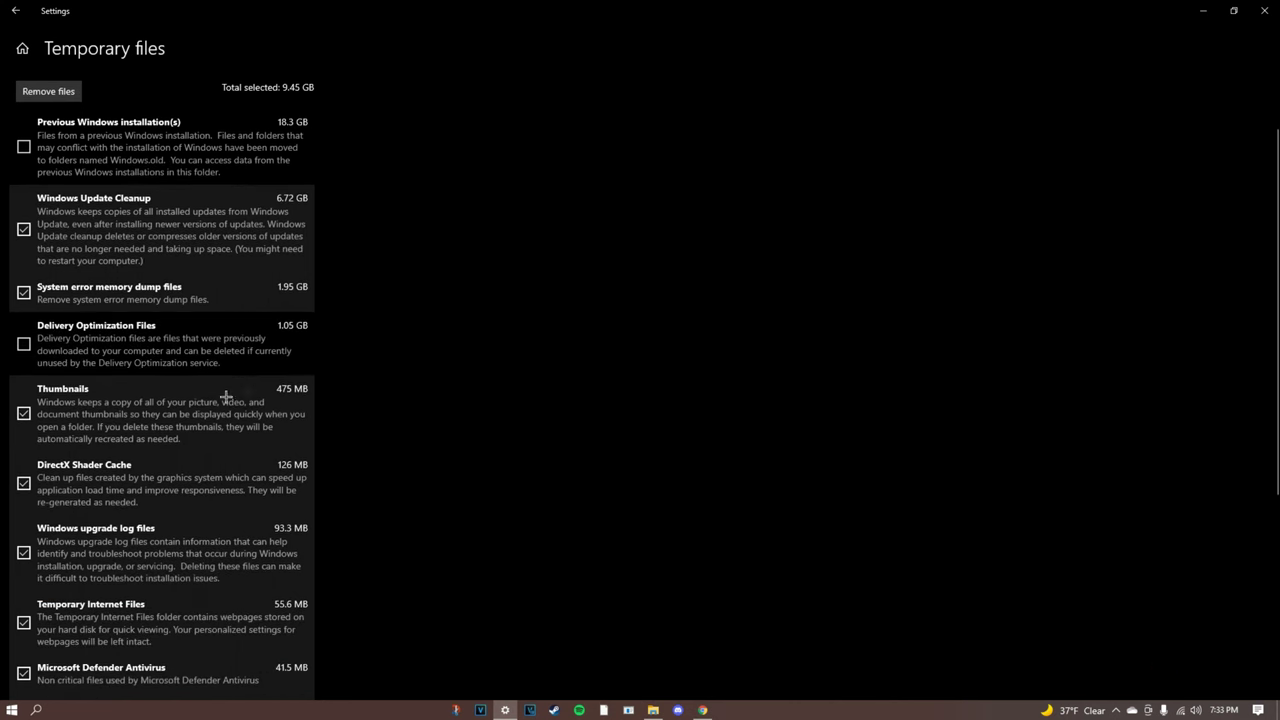
{"action": "scroll", "coordinate": [38, 510], "scroll_direction": "down", "scroll_amount": 4}
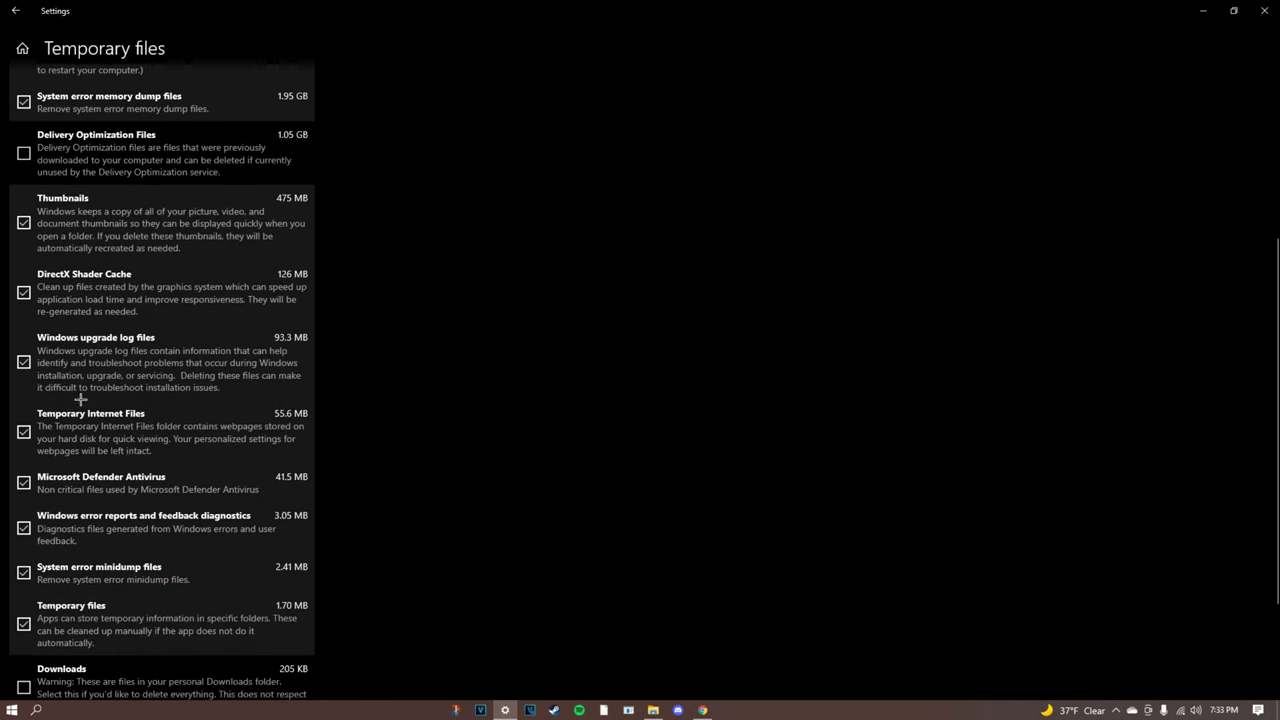
{"action": "scroll", "coordinate": [405, 228], "scroll_direction": "up", "scroll_amount": 6}
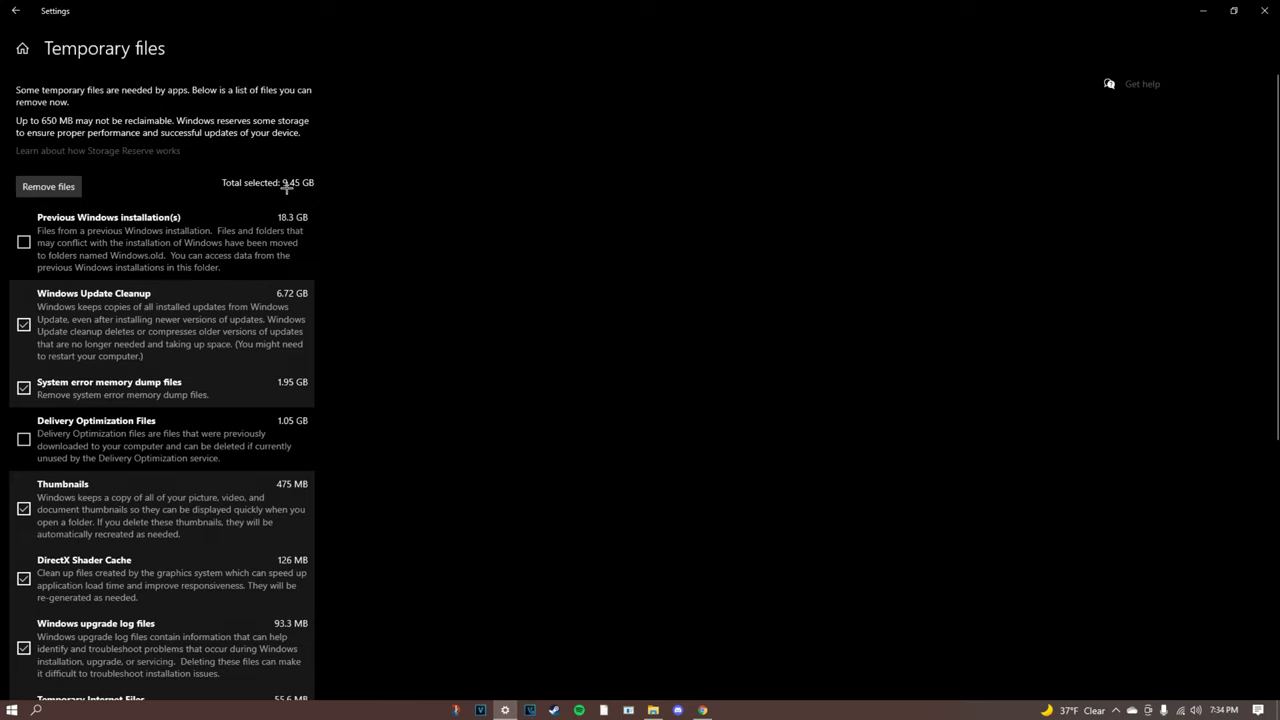
{"action": "scroll", "coordinate": [171, 415], "scroll_direction": "down", "scroll_amount": 2}
{"action": "scroll", "coordinate": [520, 454], "scroll_direction": "down", "scroll_amount": 4}
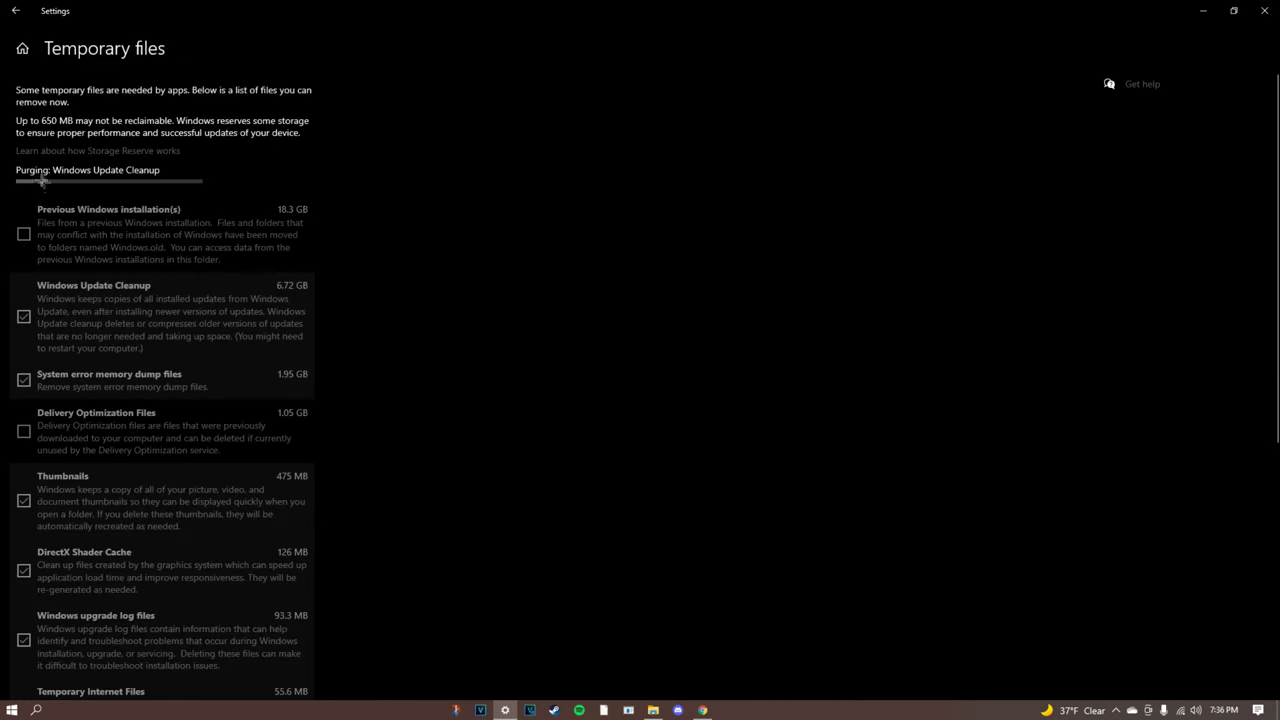
{"action": "left_click", "coordinate": [1203, 11]}
Search for 'system con' and launch System Configuration.
{"action": "left_click", "coordinate": [36, 710]}
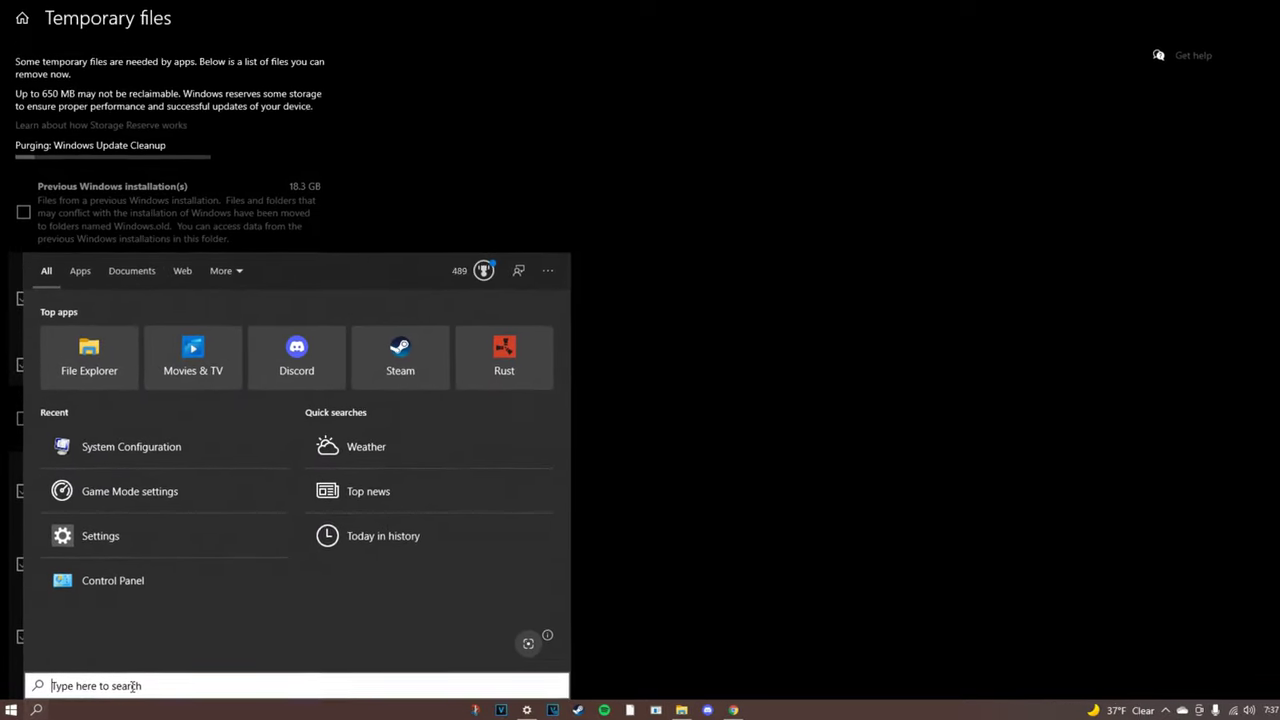
{"action": "type", "text": "system "}
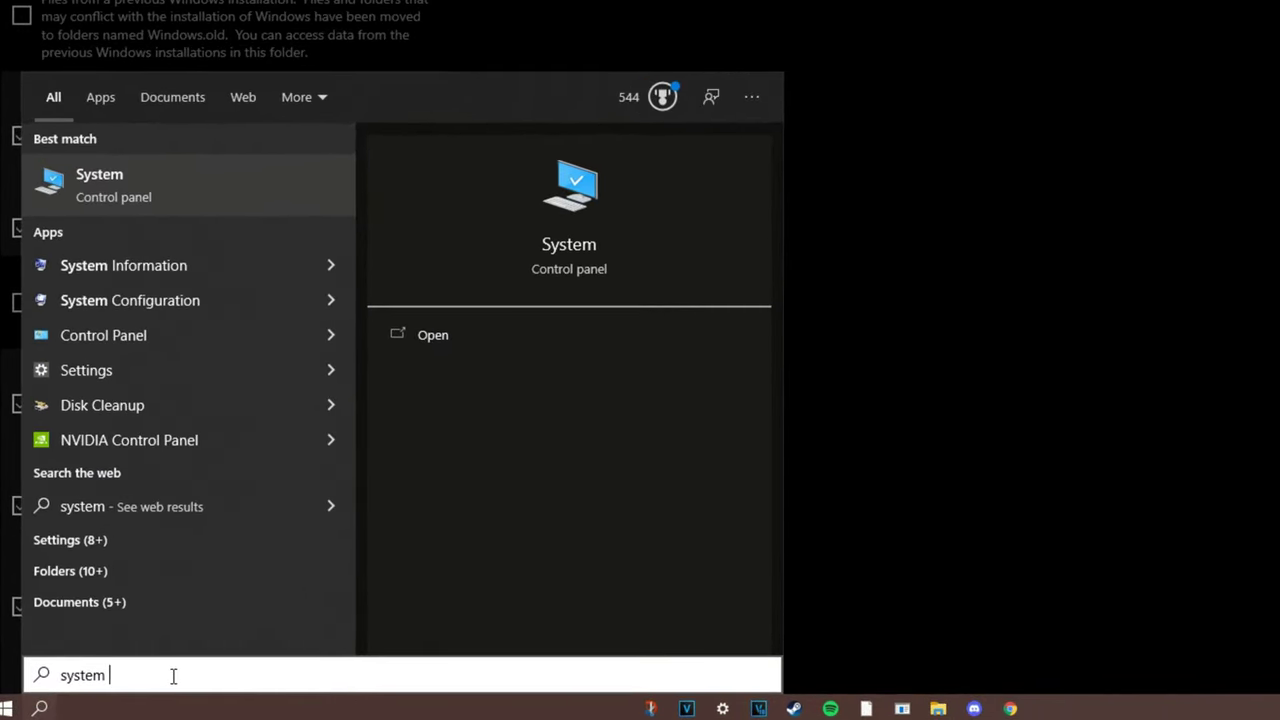
{"action": "type", "text": "con"}
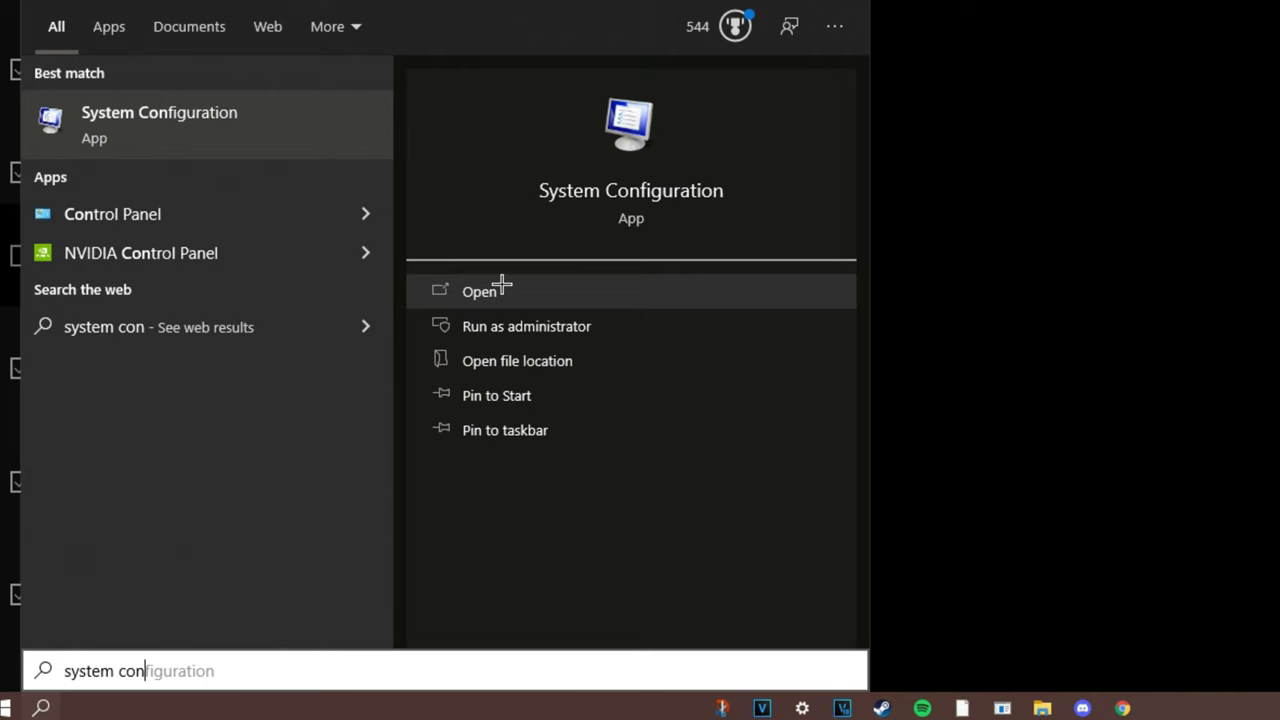
{"action": "left_click", "coordinate": [501, 287]}
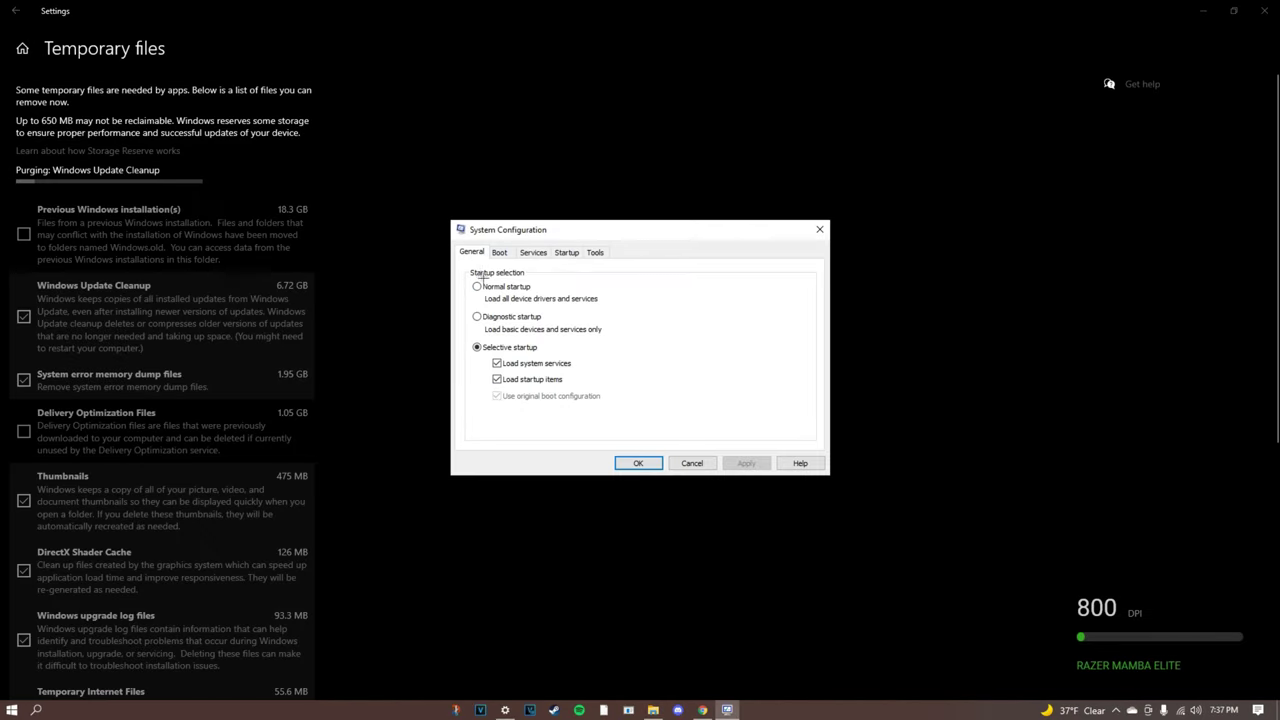
Set the startup selection to Normal startup on the General tab.
{"action": "left_click", "coordinate": [476, 287]}
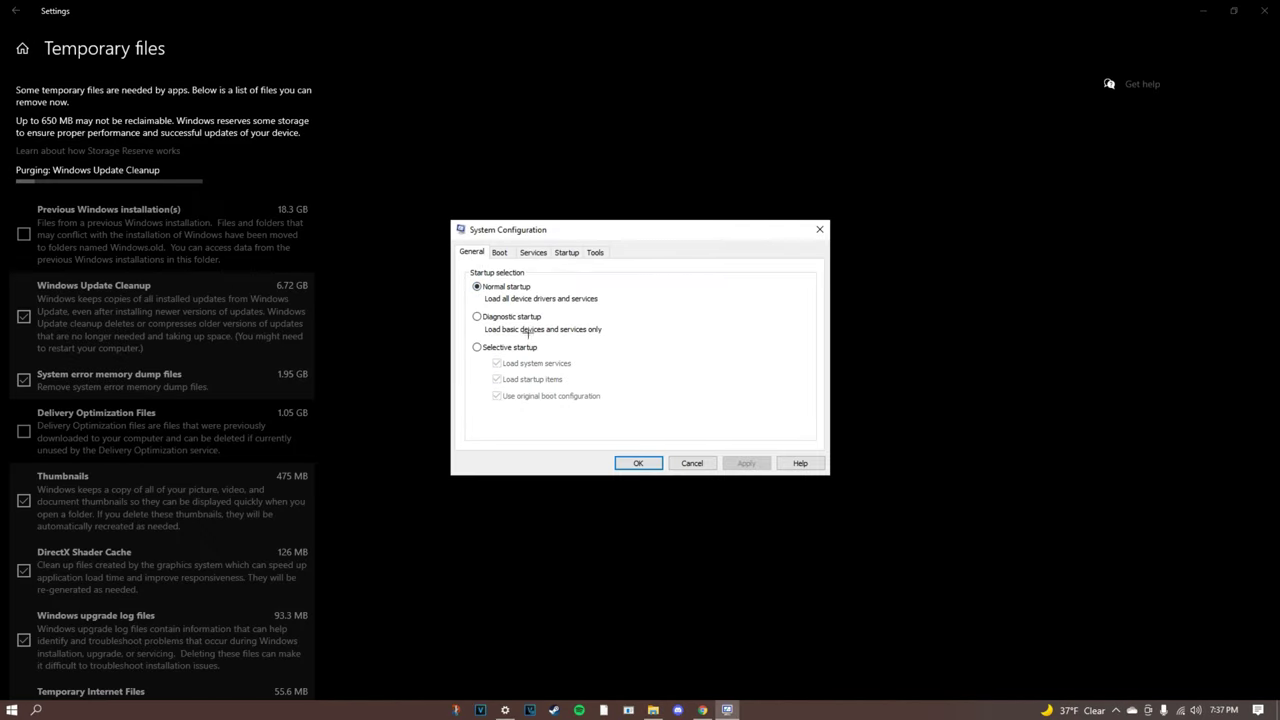
{"action": "left_click", "coordinate": [486, 345]}
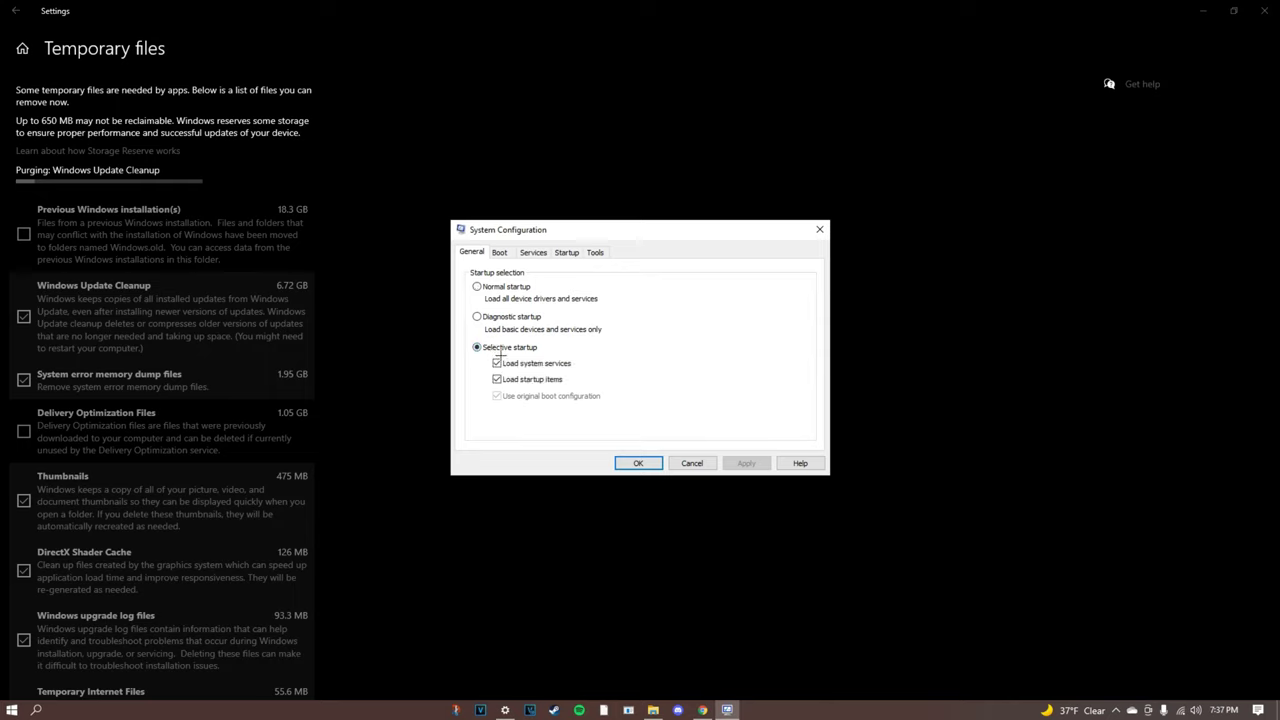
{"action": "left_click", "coordinate": [476, 286]}
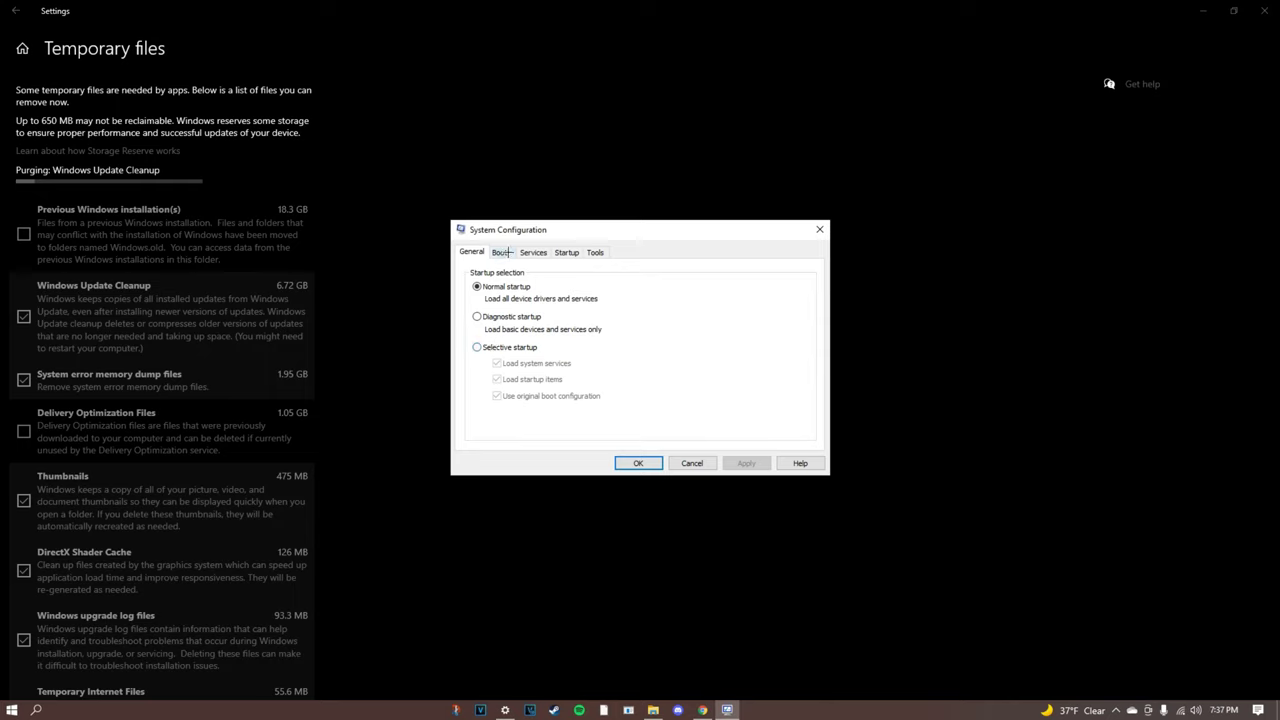
{"action": "left_click", "coordinate": [500, 253]}
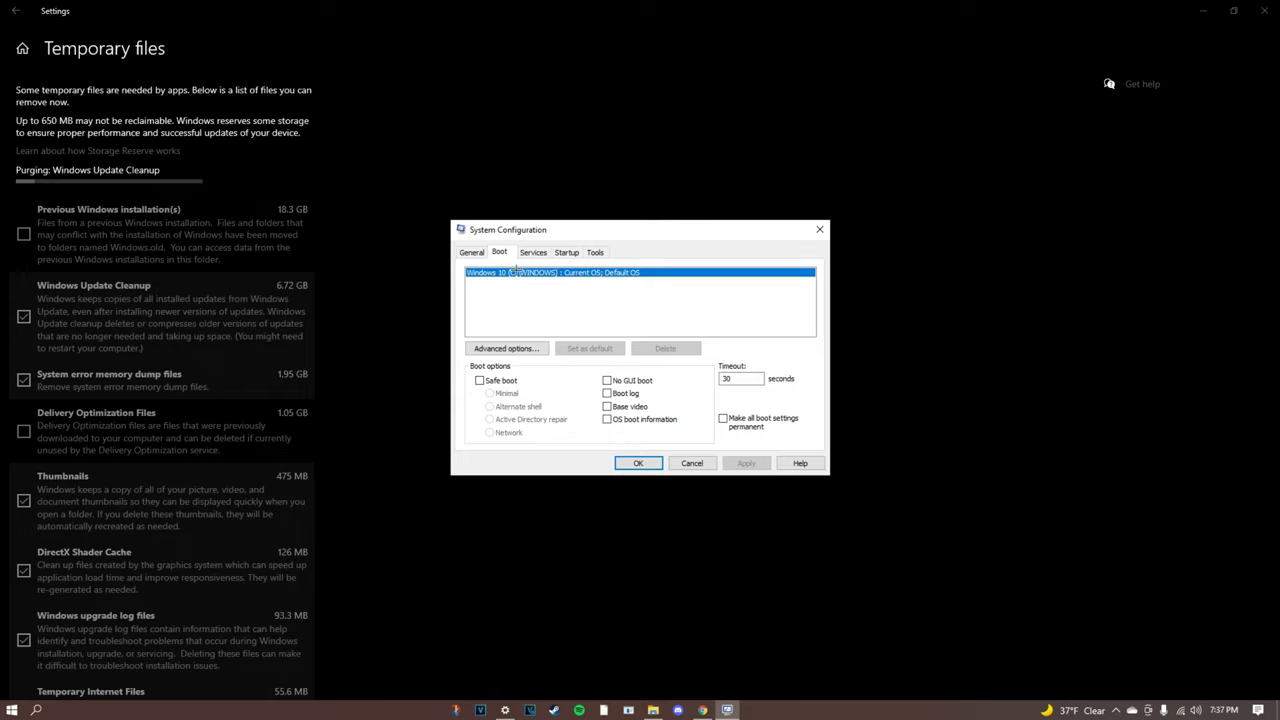
Turn on No GUI boot and change the boot timeout from 30 to 10 seconds.
{"action": "left_click", "coordinate": [606, 380]}
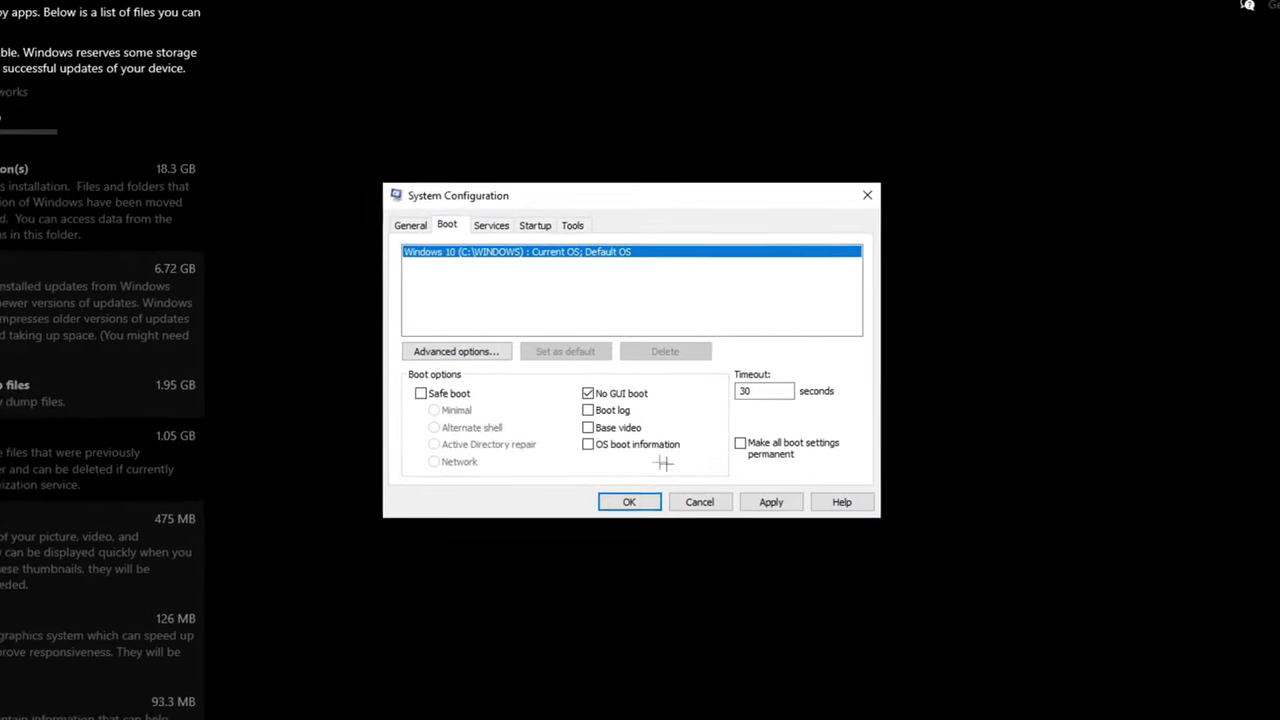
{"action": "left_click", "coordinate": [766, 388]}
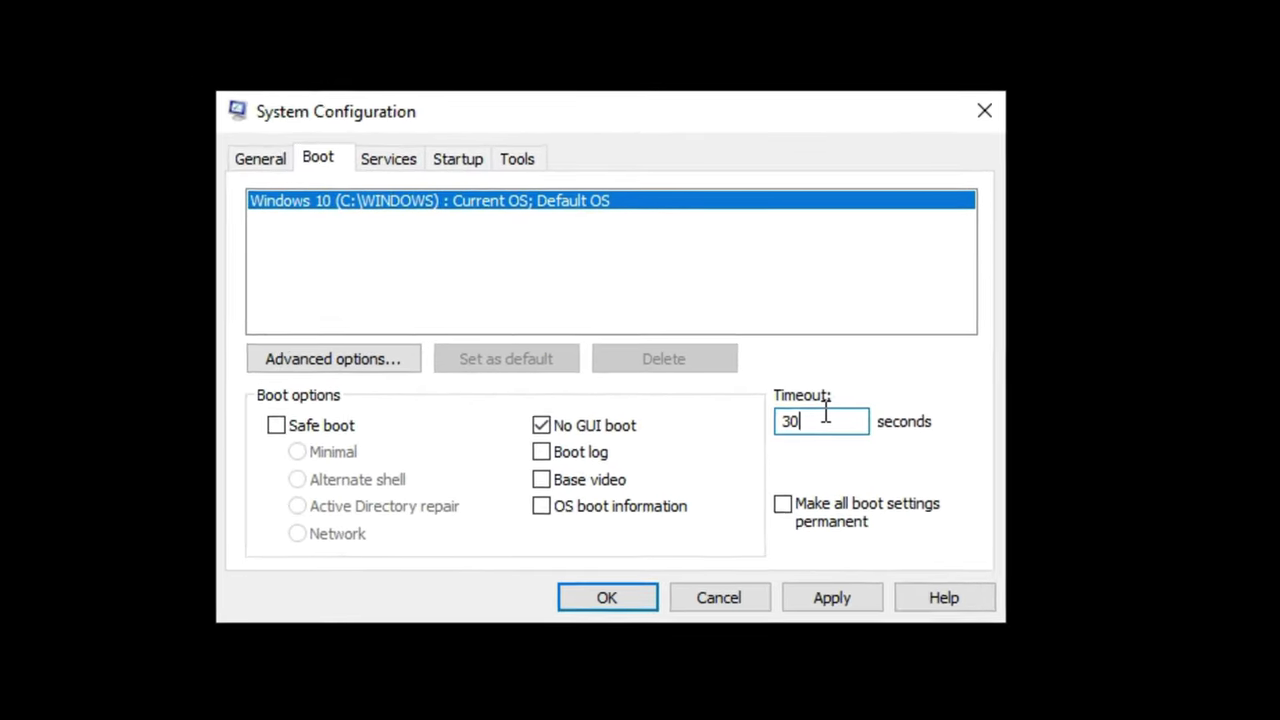
{"action": "key", "text": "BackSpace"}
{"action": "key", "text": "BackSpace"}
{"action": "type", "text": "10"}
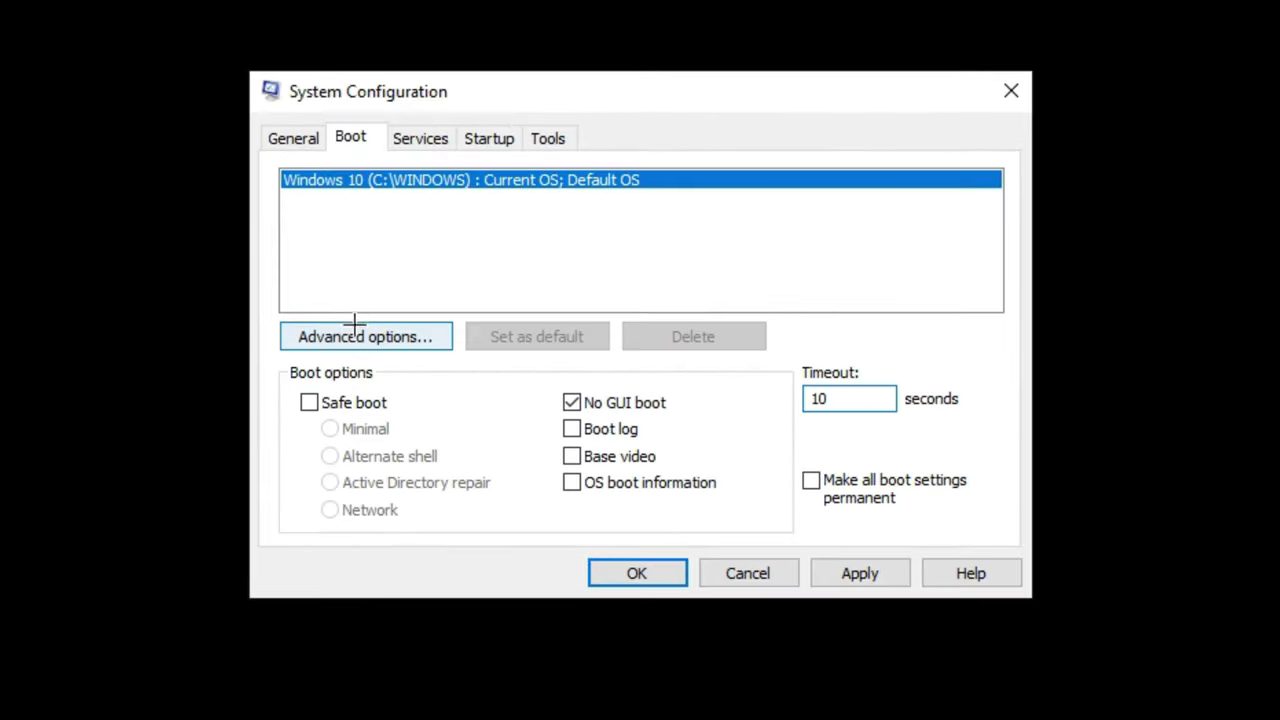
In Advanced boot options, set the number of processors to 8.
{"action": "left_click", "coordinate": [237, 361]}
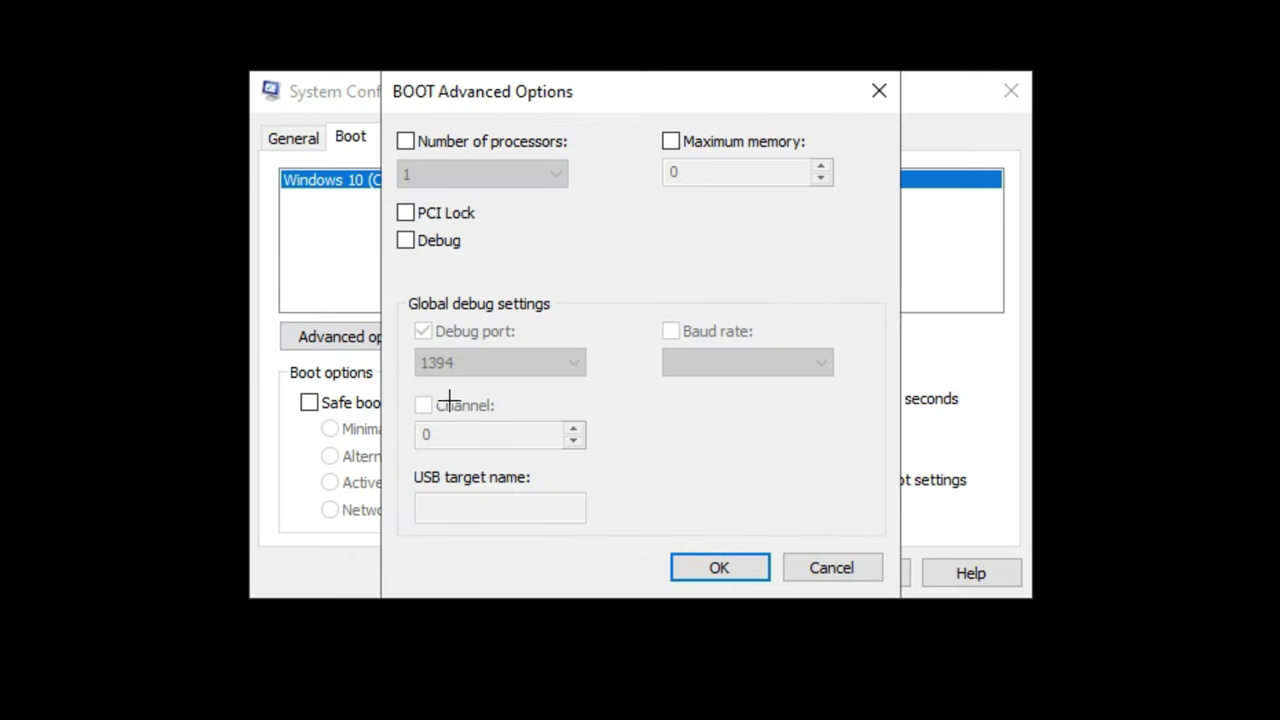
{"action": "left_click", "coordinate": [406, 141]}
{"action": "left_click", "coordinate": [523, 172]}
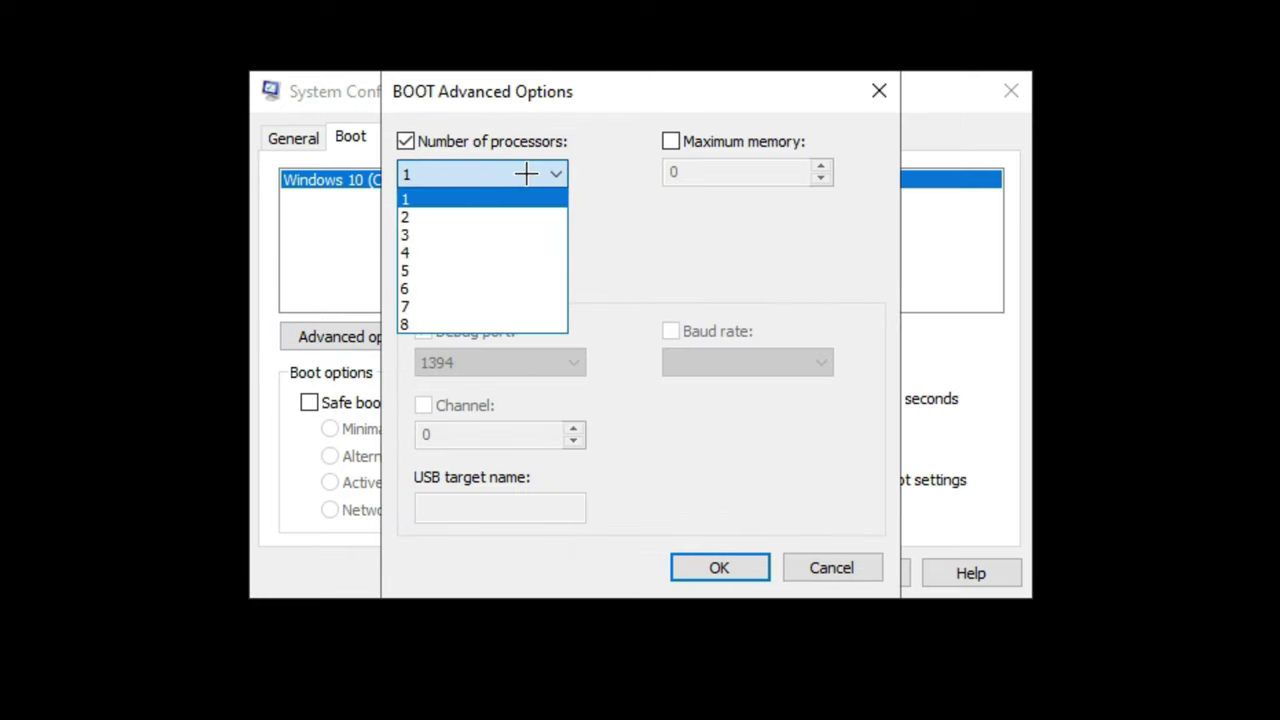
{"action": "left_click", "coordinate": [451, 322]}
{"action": "left_click", "coordinate": [492, 176]}
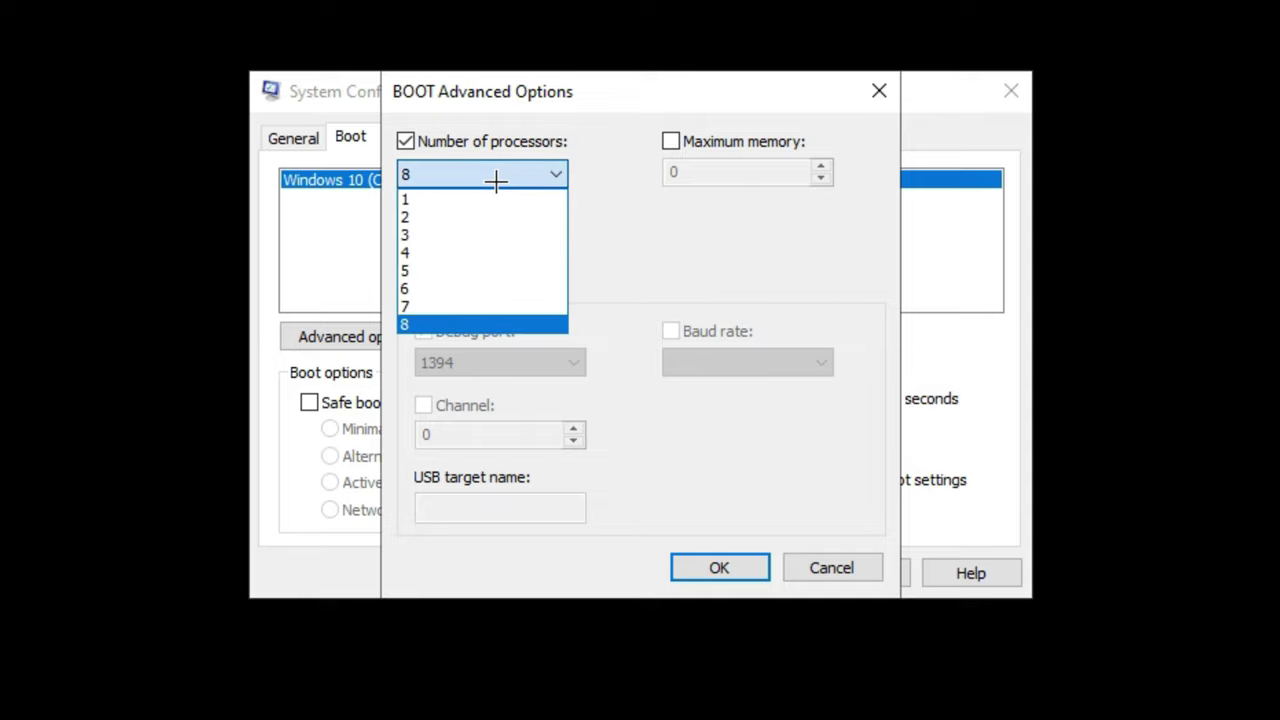
{"action": "left_click", "coordinate": [438, 322]}
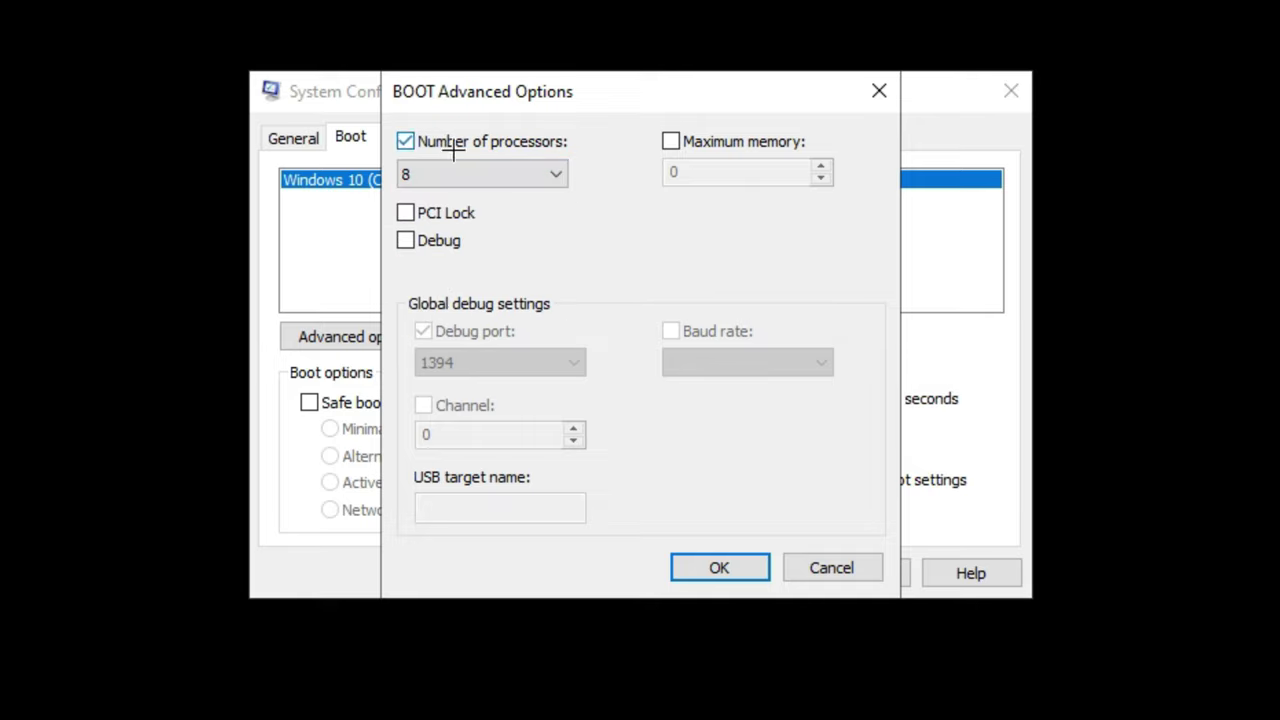
{"action": "left_click", "coordinate": [451, 172]}
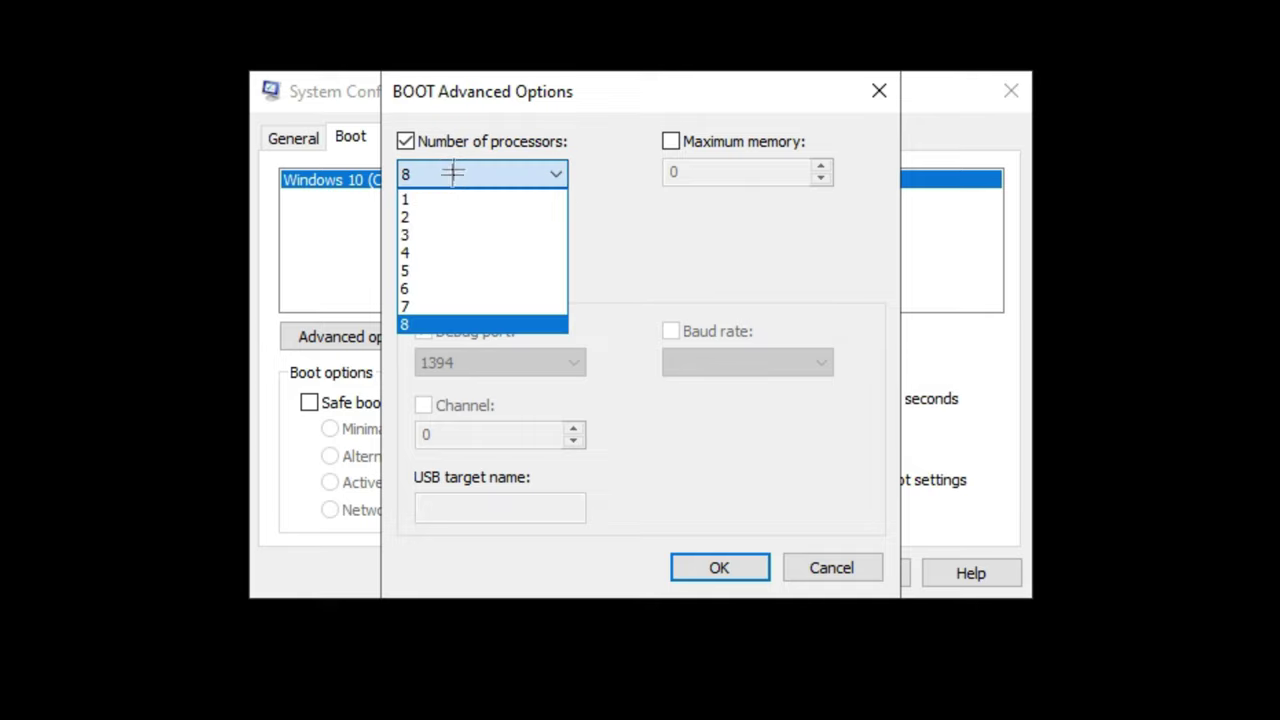
{"action": "left_click", "coordinate": [451, 172]}
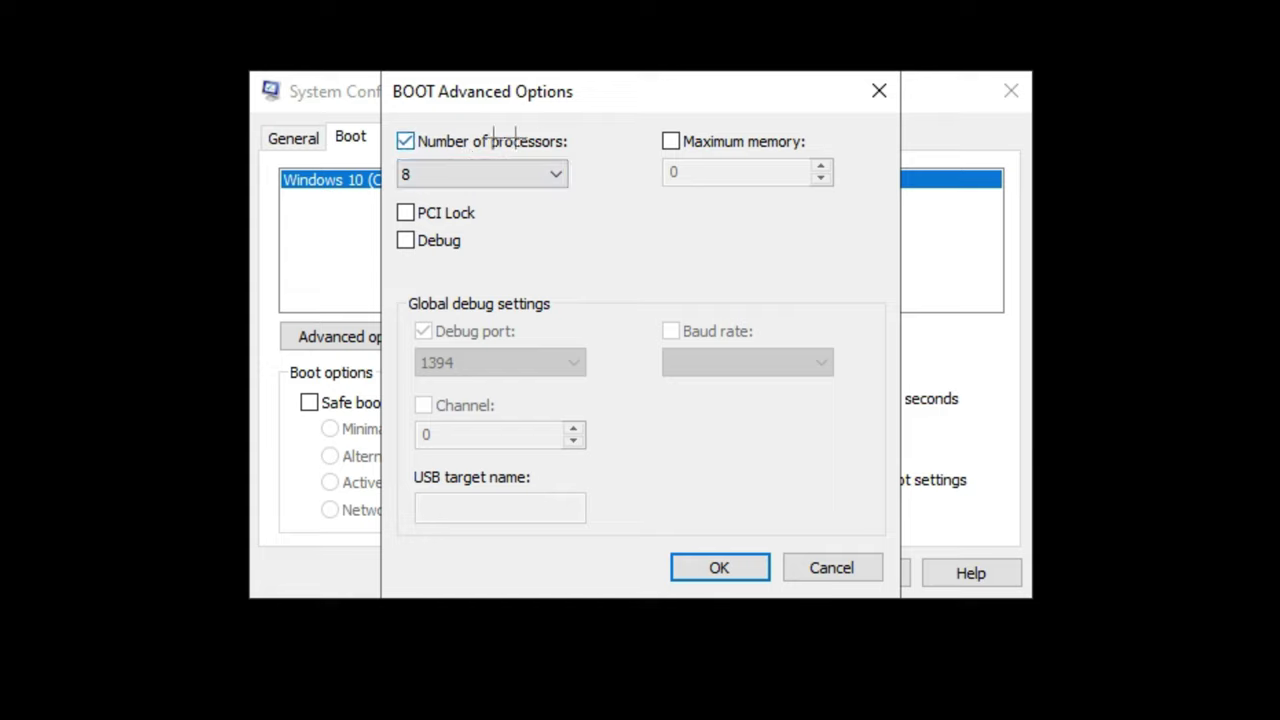
{"action": "left_click", "coordinate": [714, 568]}
Apply and save the boot changes, and stop the restart reminder from showing again.
{"action": "left_click", "coordinate": [849, 572]}
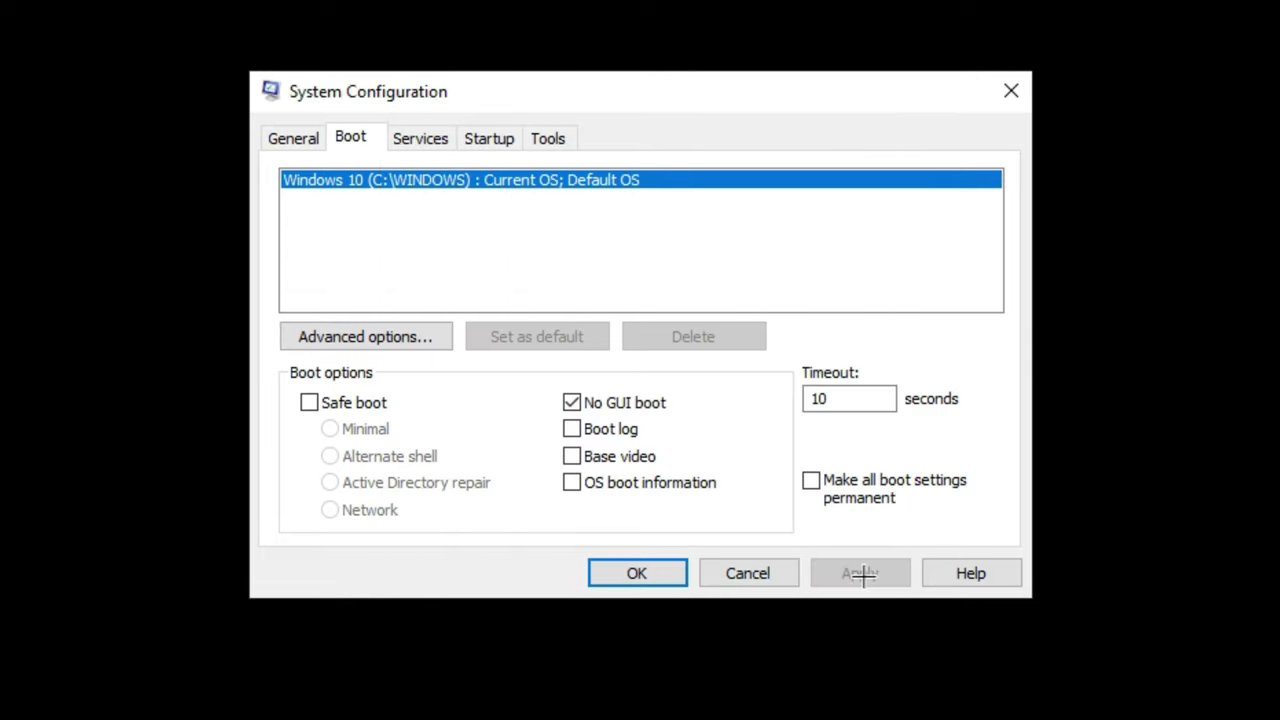
{"action": "left_click", "coordinate": [646, 570]}
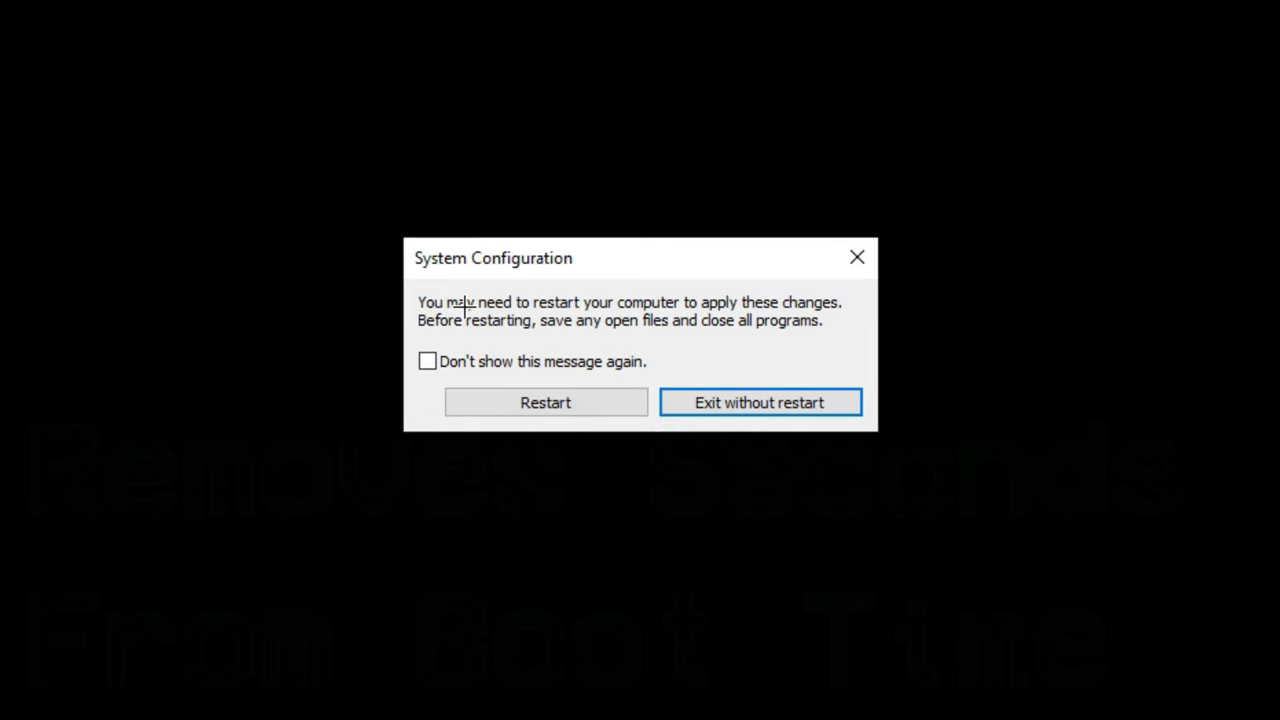
{"action": "left_click", "coordinate": [427, 360]}
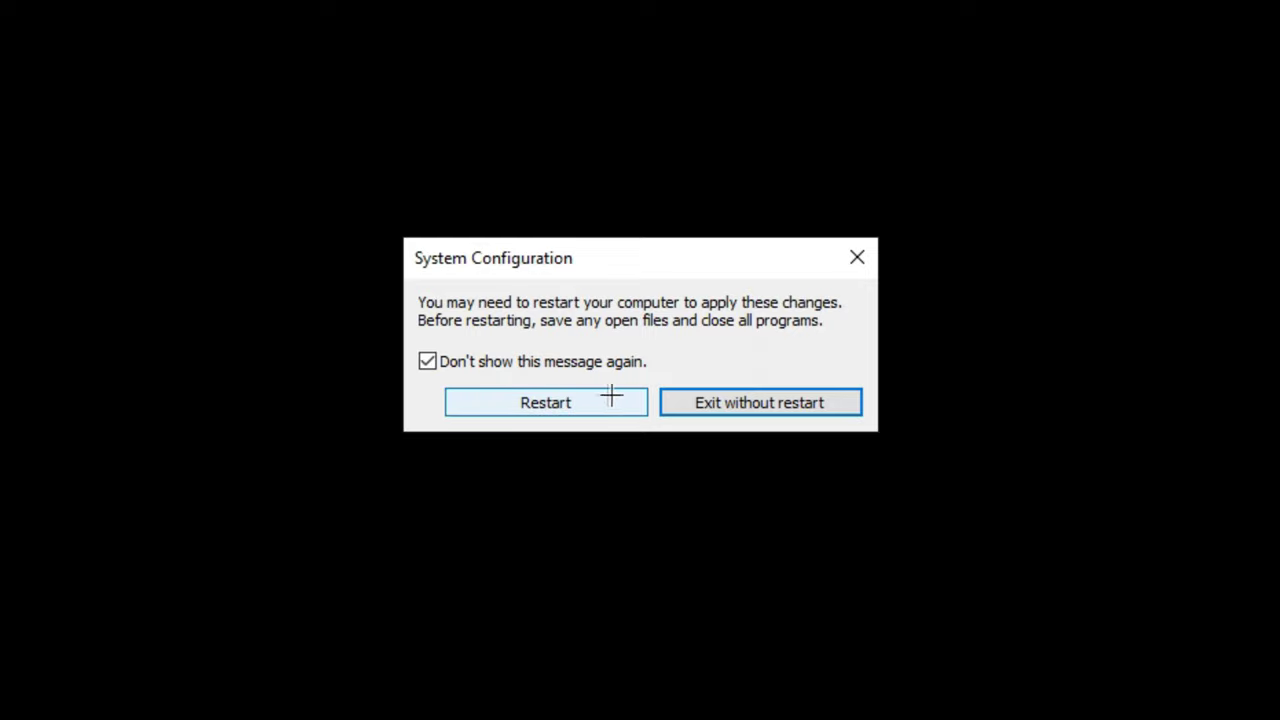
Restart the computer from the prompt so the boot tweaks take effect.
{"action": "left_click", "coordinate": [568, 402]}
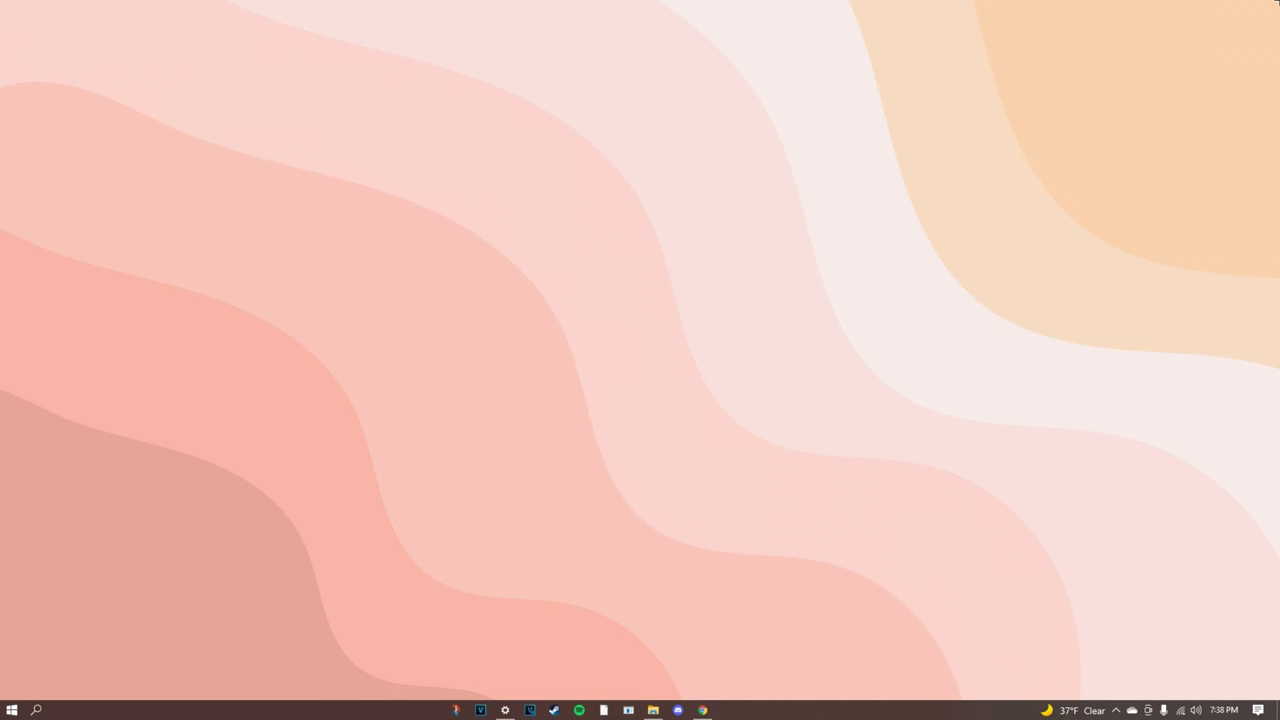